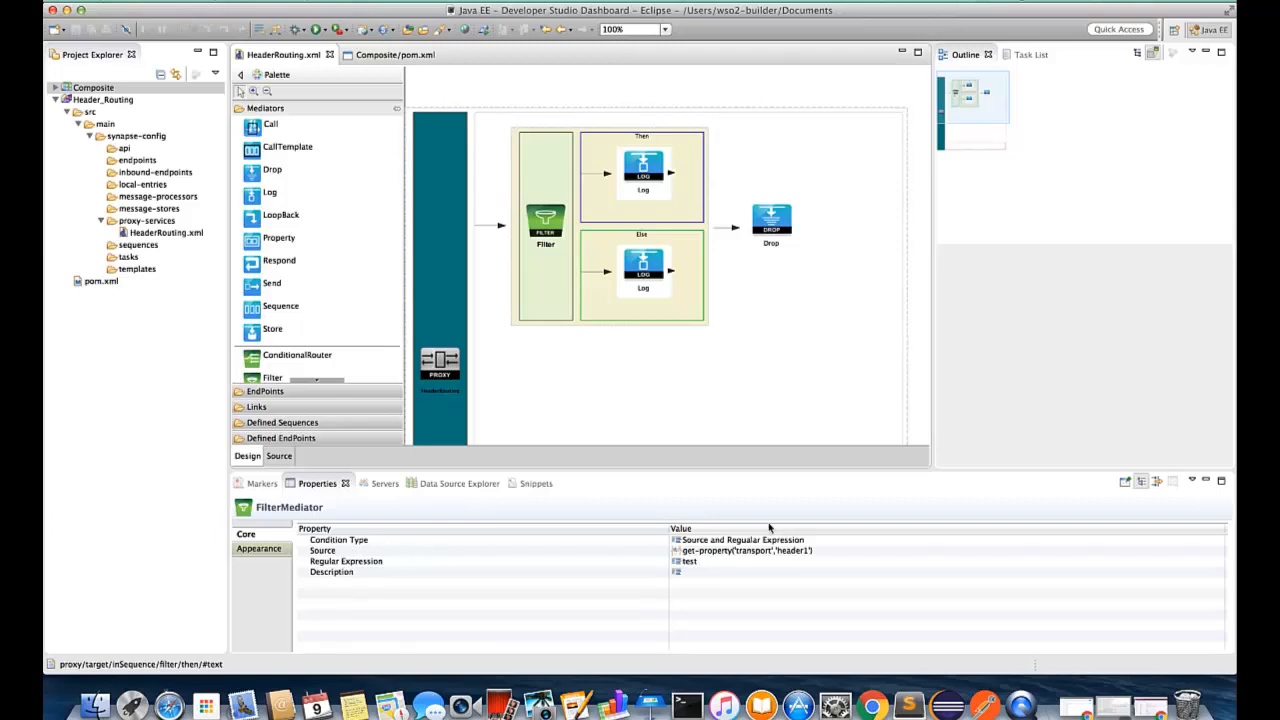
Step: Examine the Filter mediator's condition type options and its source and regular expression settings
left_click(1032, 540)
left_click(1221, 540)
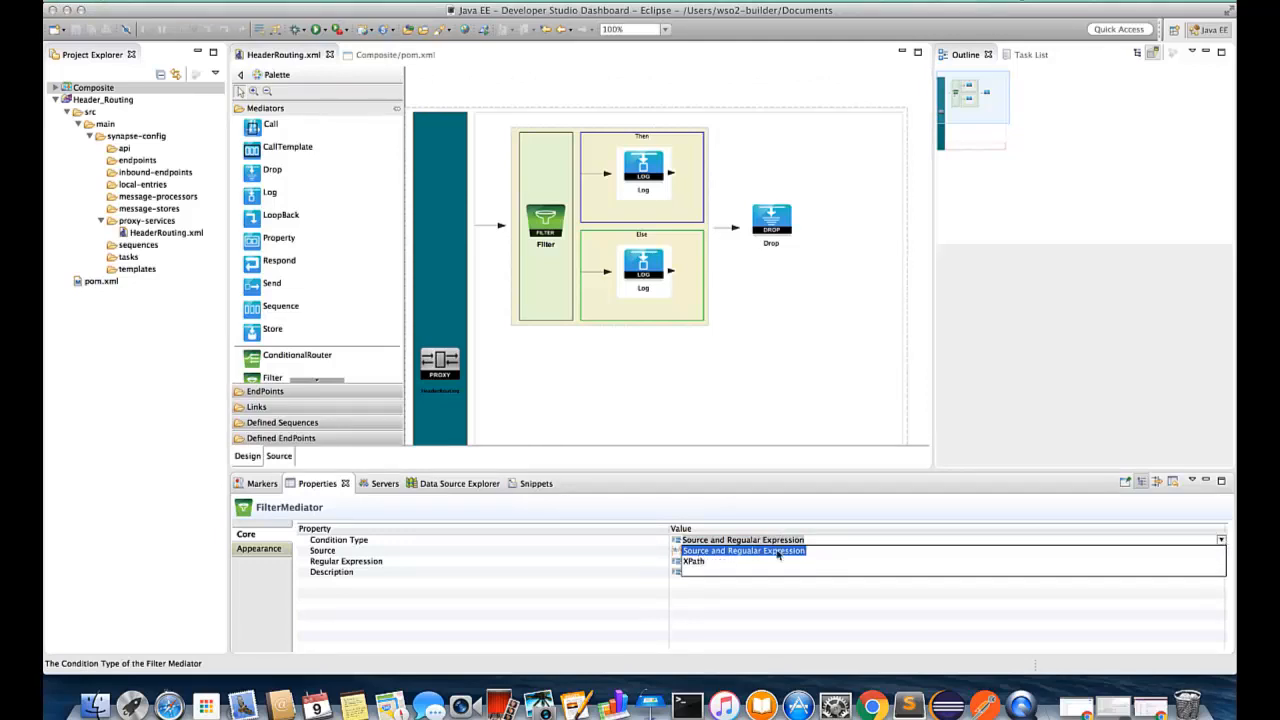
left_click(834, 512)
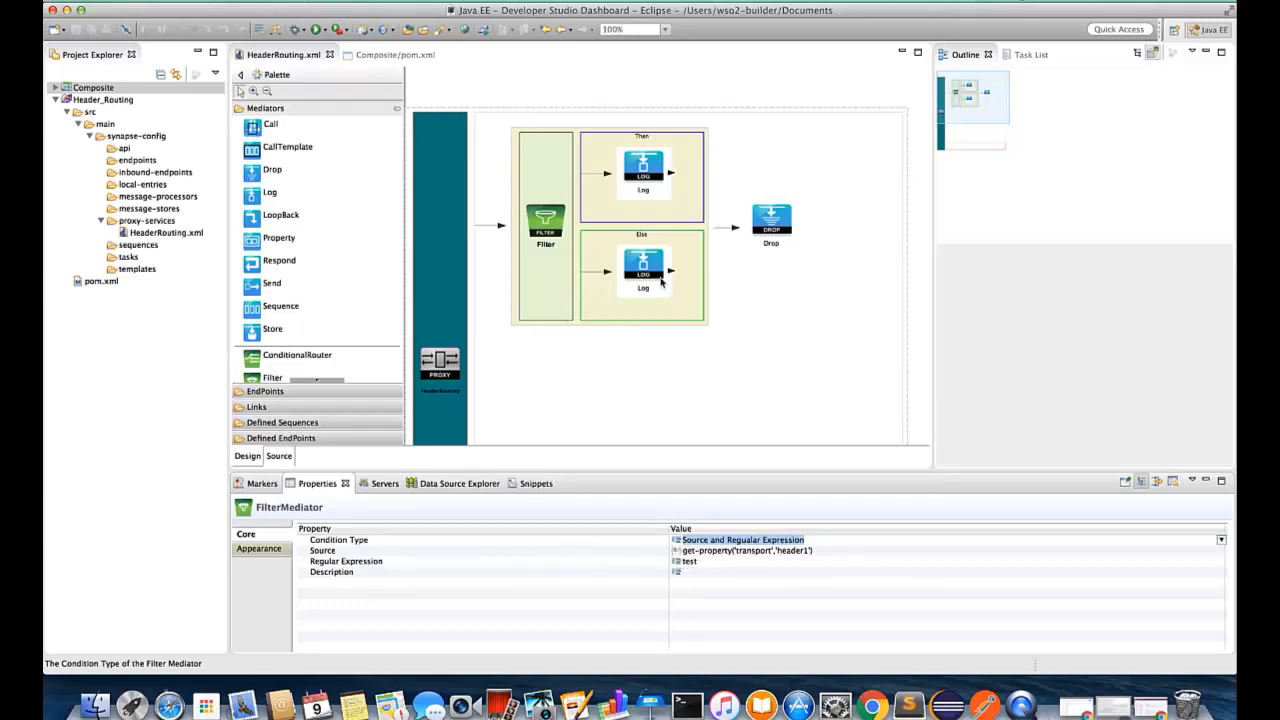
left_click(642, 192)
left_click(604, 244)
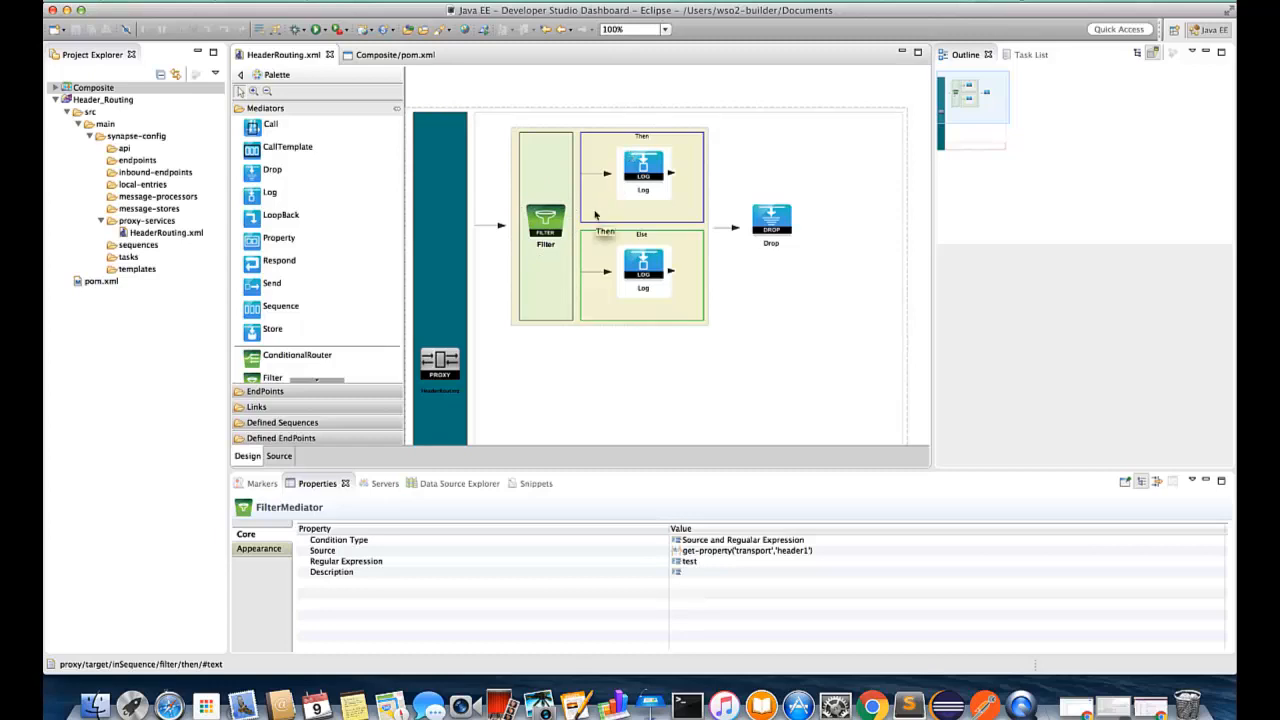
Step: Review the configuration of the Log mediator in the Then branch and the properties of the Drop mediator
left_click(640, 182)
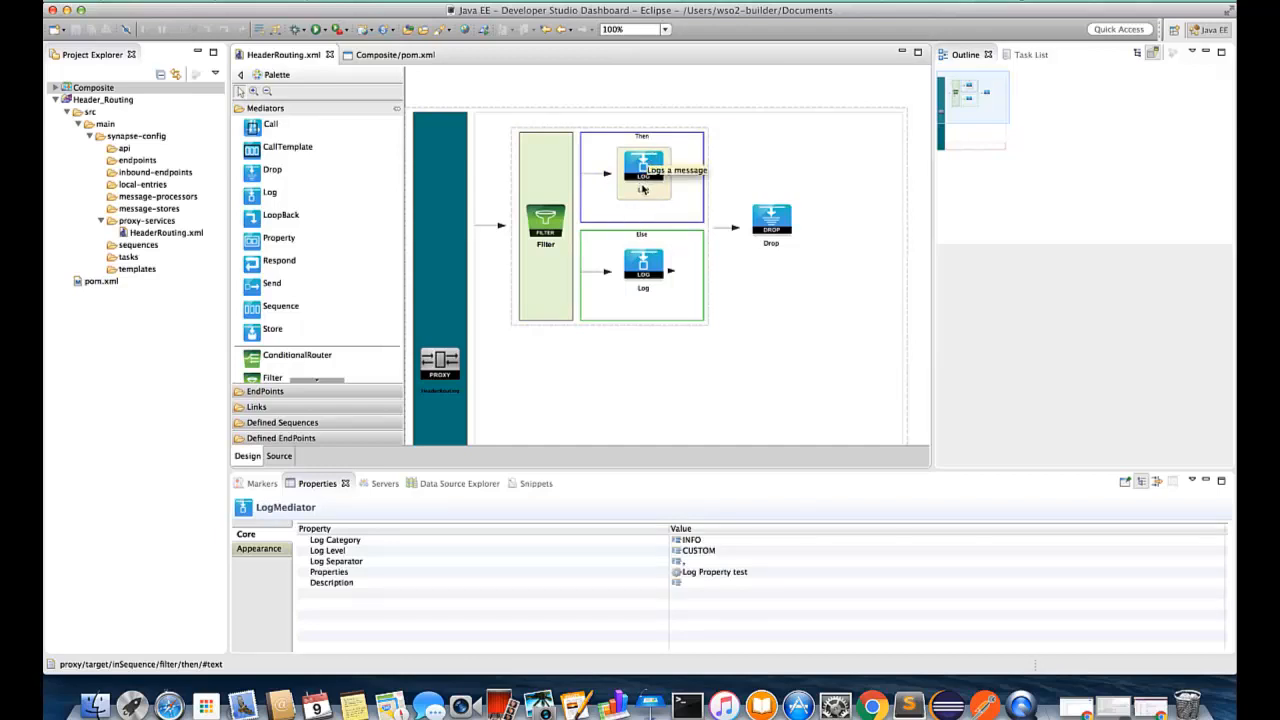
left_click(1216, 577)
left_click(1217, 572)
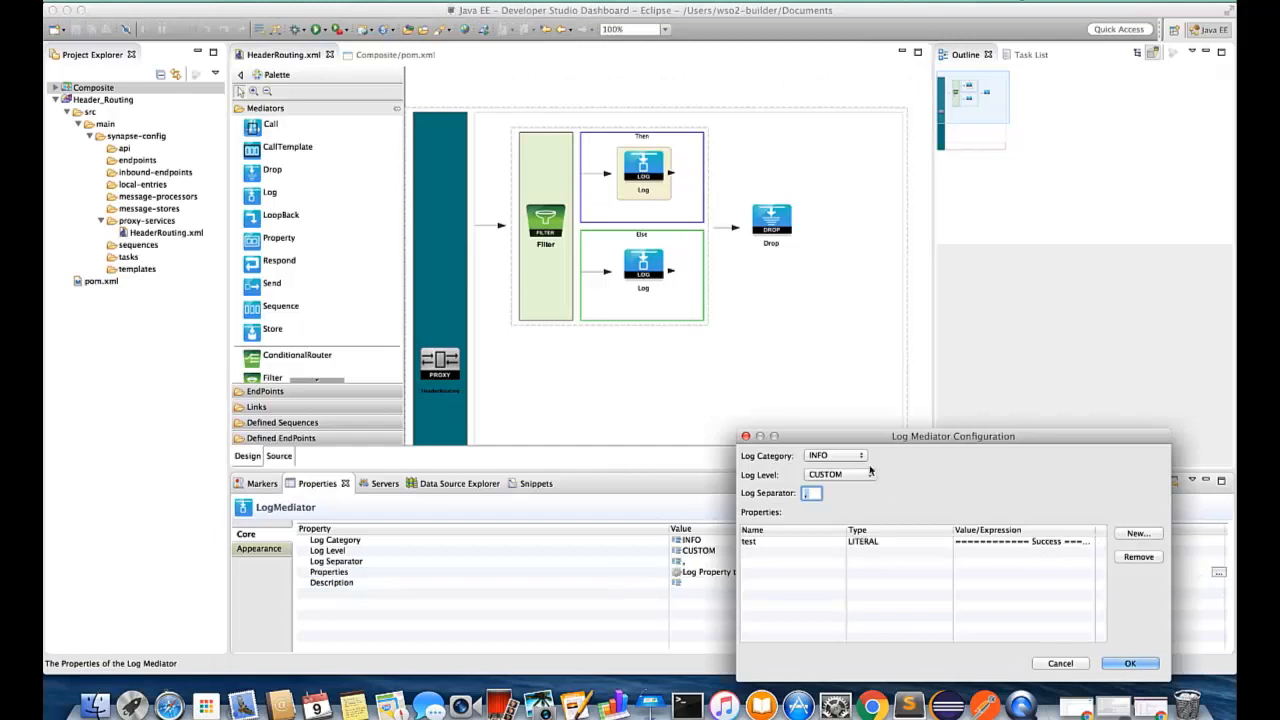
key("Return")
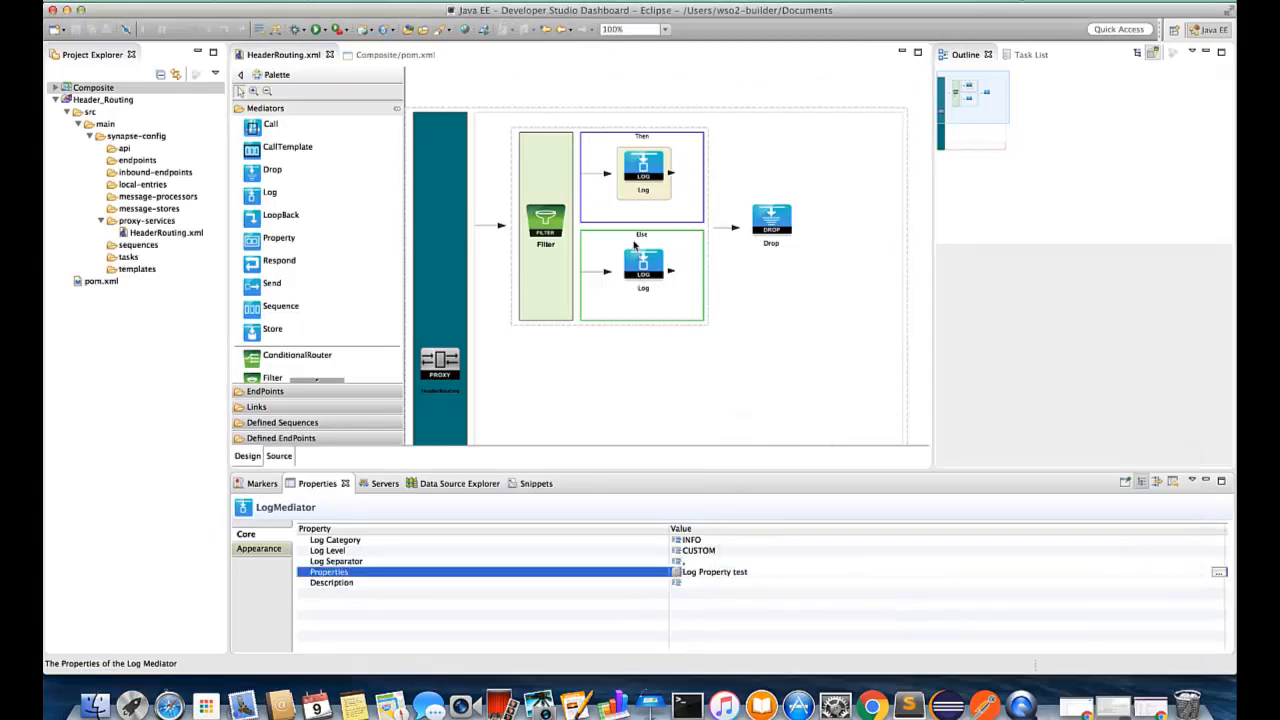
left_click(776, 228)
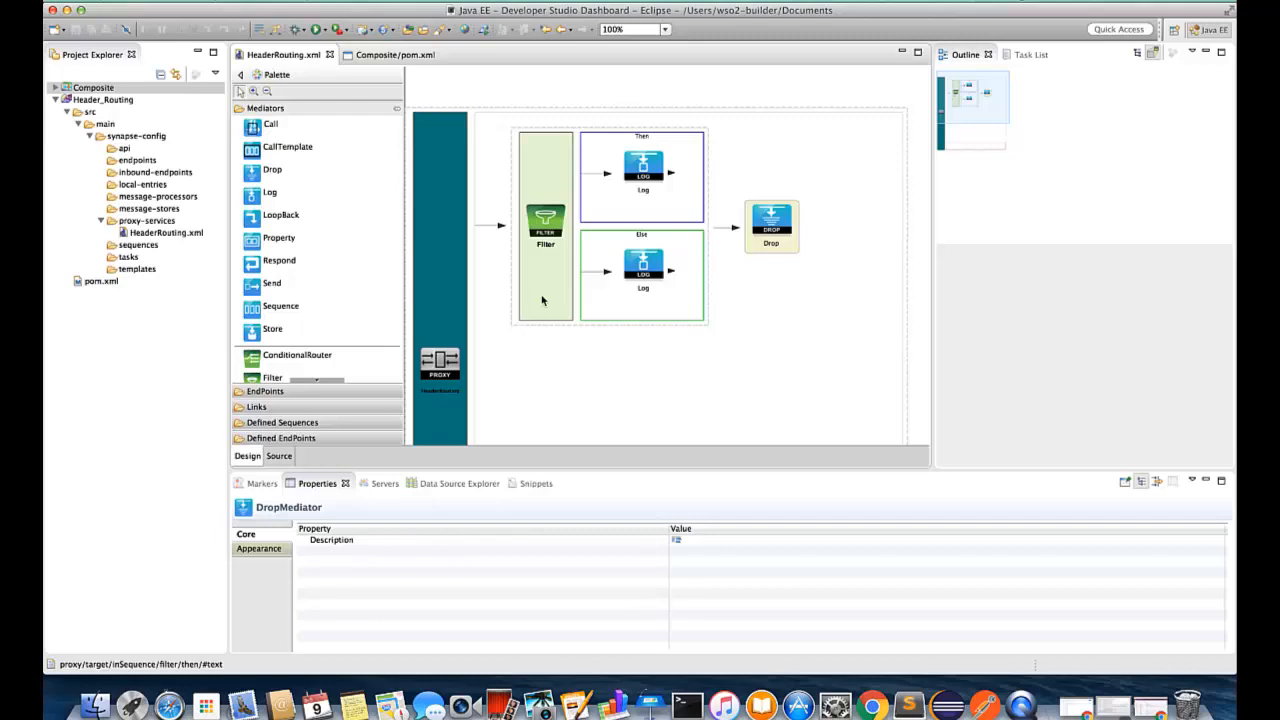
Step: Export the Composite project, version 1.0.0, as a CAR file to the Desktop with the Header_Routing artifact included
left_click(56, 100)
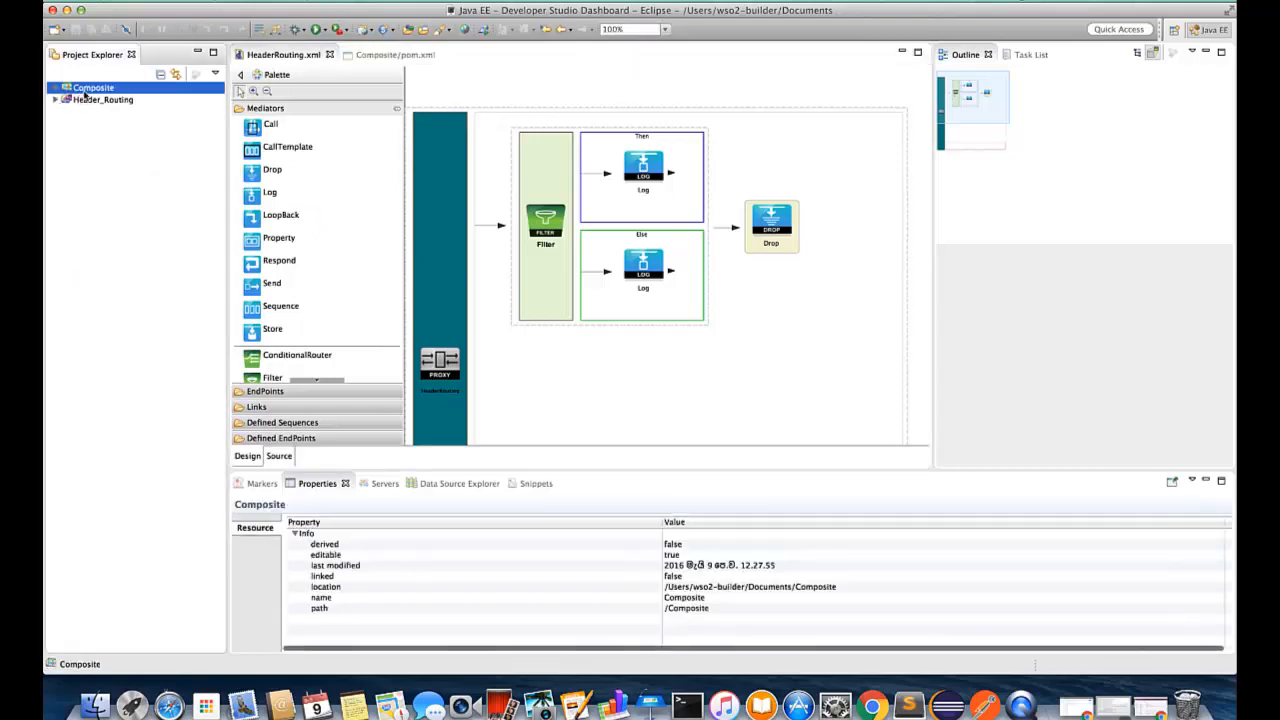
right_click(86, 92)
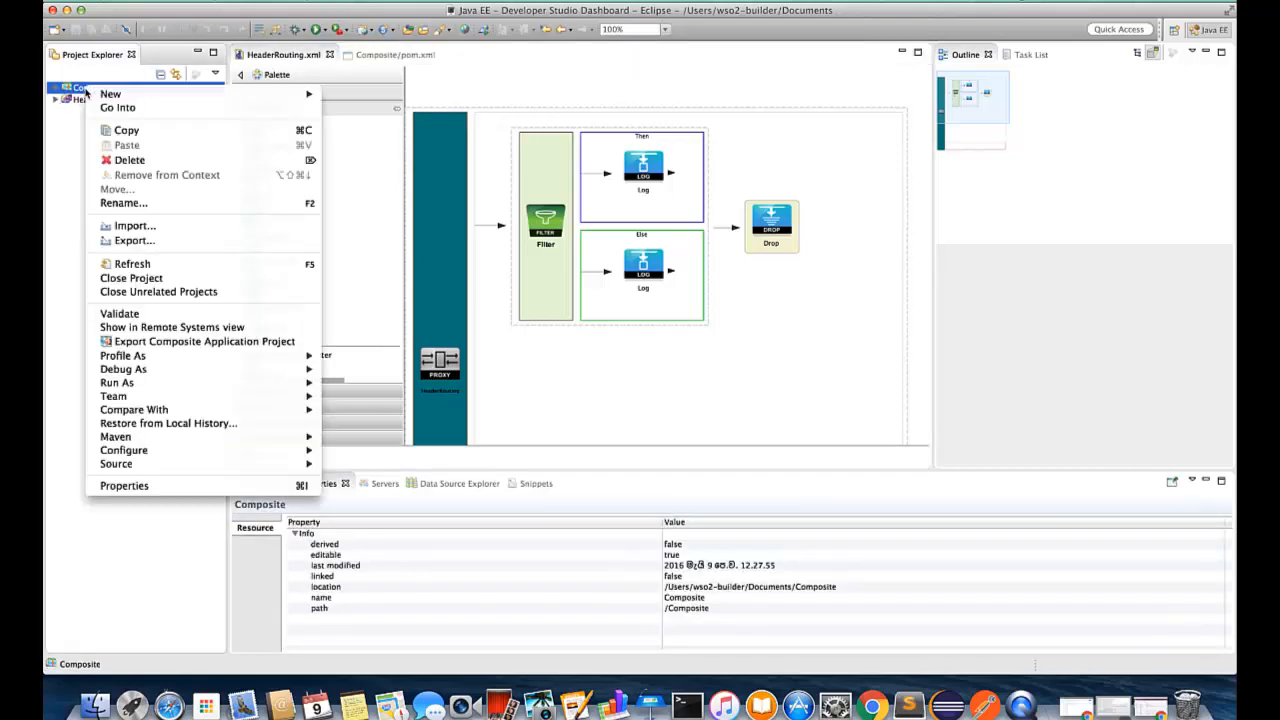
left_click(180, 342)
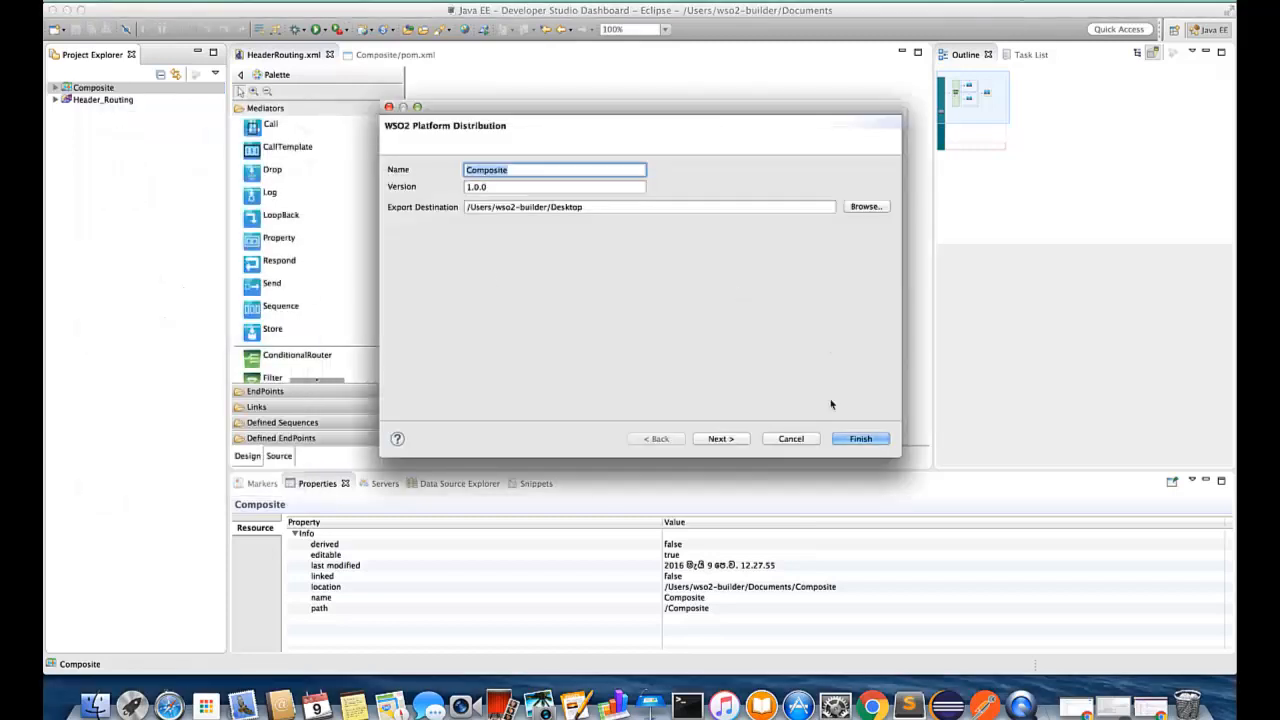
left_click(733, 441)
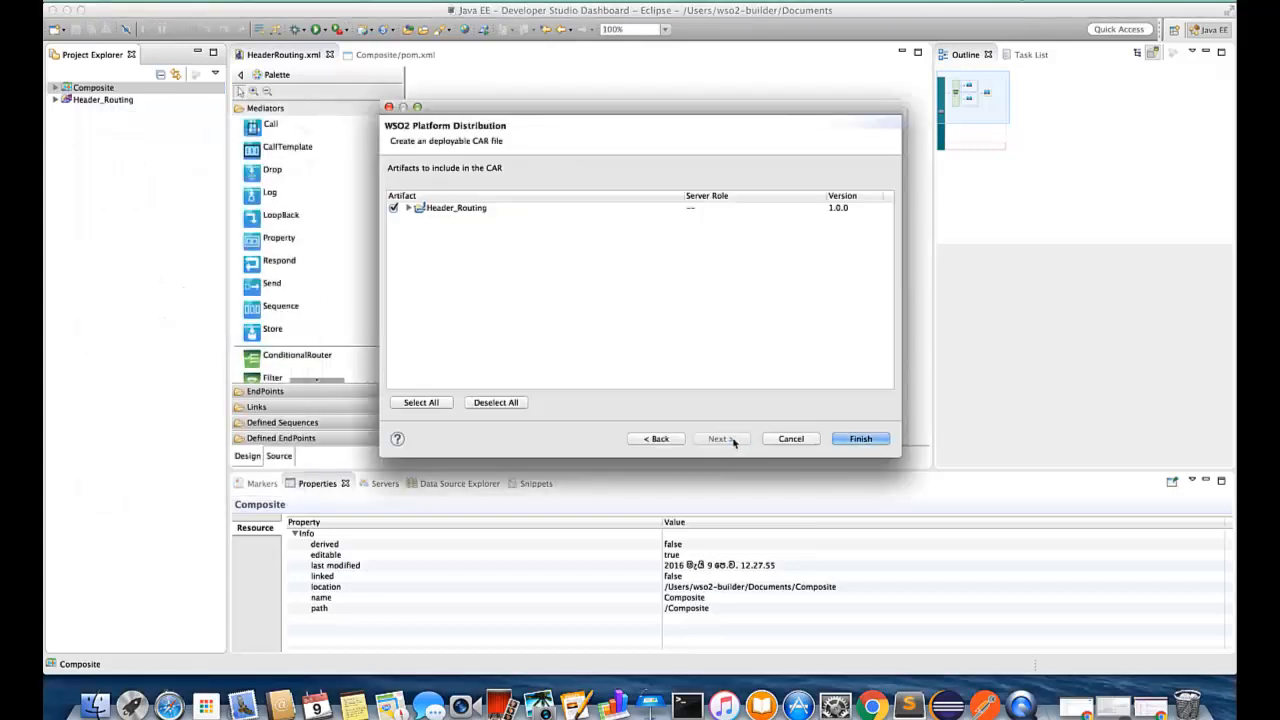
left_click(860, 439)
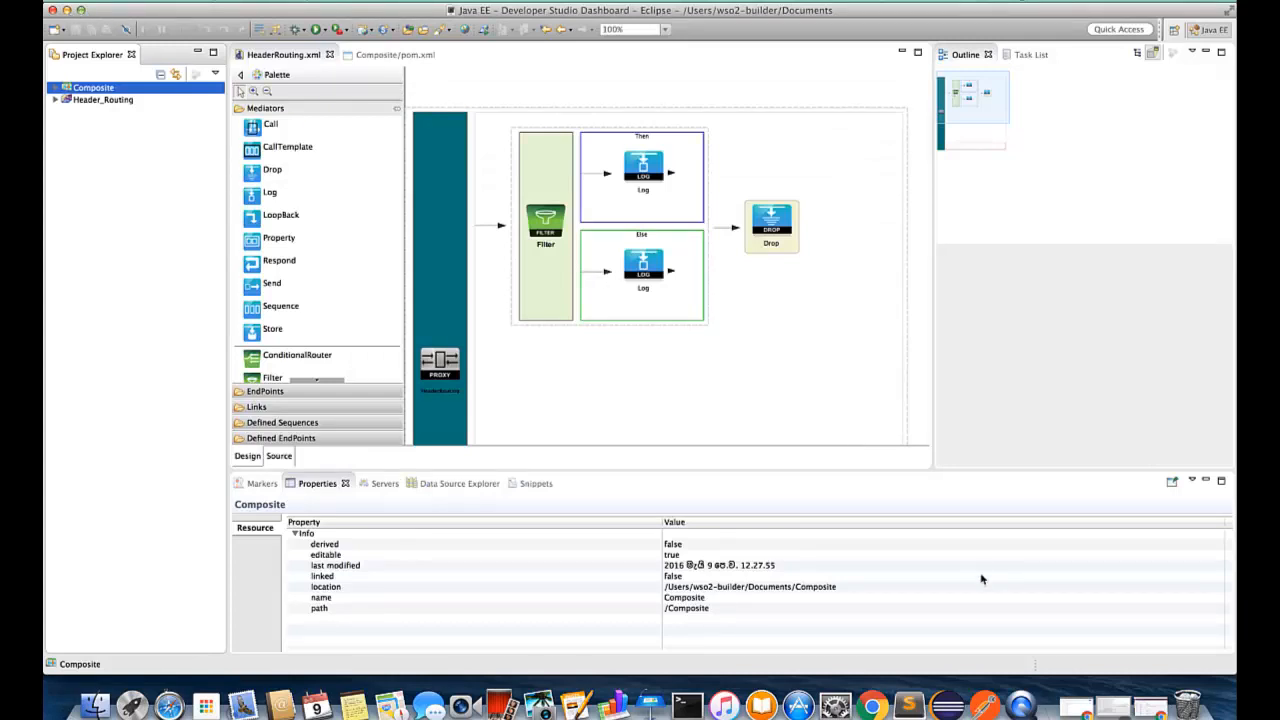
Step: In the WSO2 ESB Management Console, upload Composite_1.0.0.car from the Desktop as a Carbon application
left_click(434, 216)
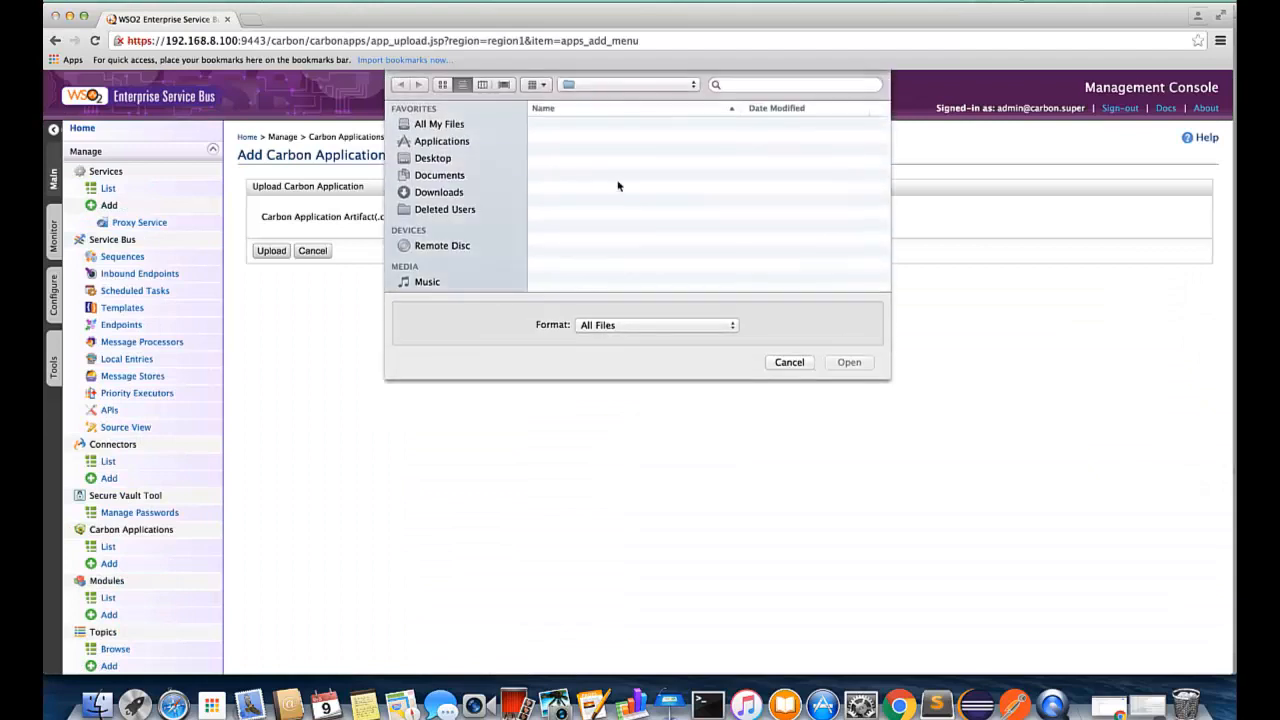
left_click(434, 158)
left_click(636, 125)
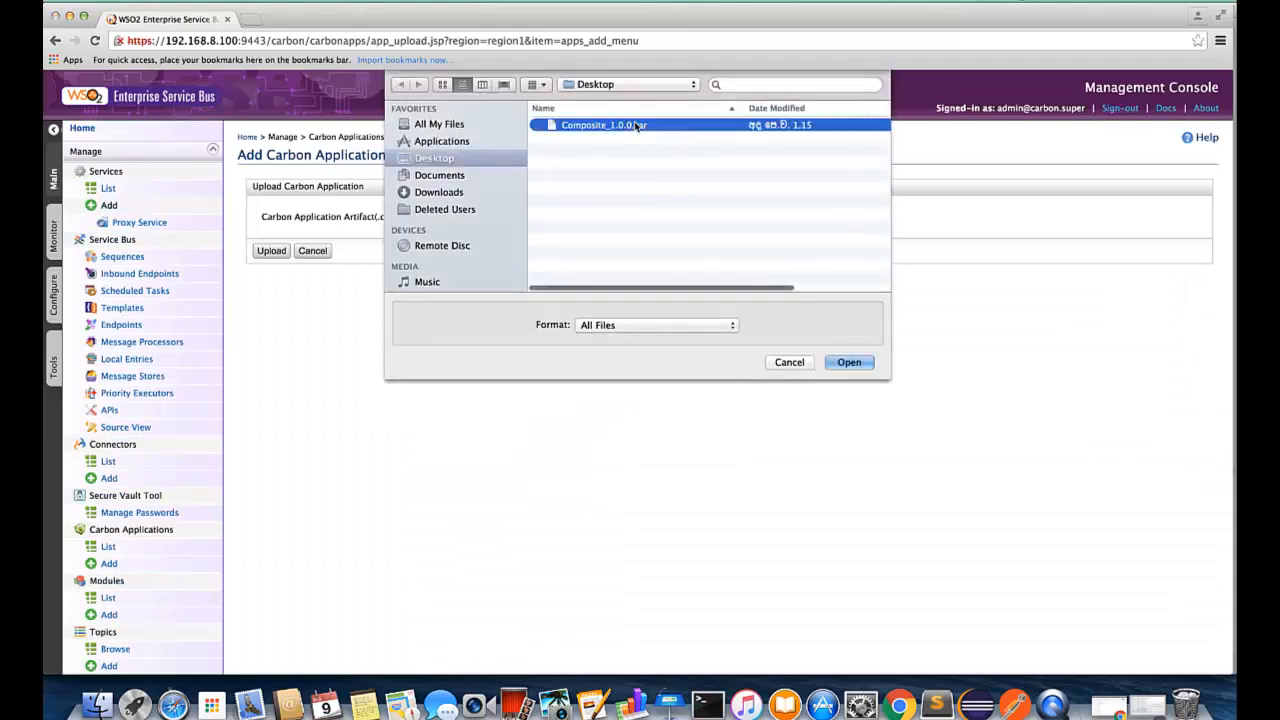
double_click(636, 125)
left_click(271, 251)
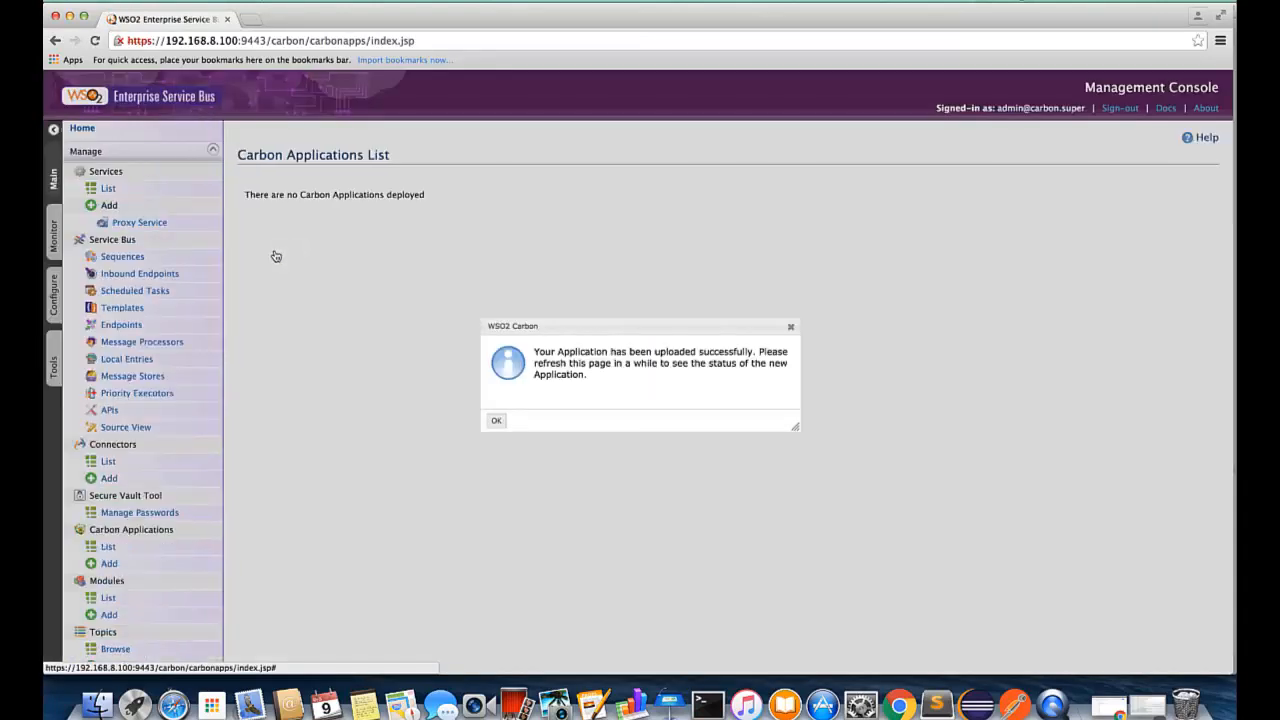
left_click(495, 420)
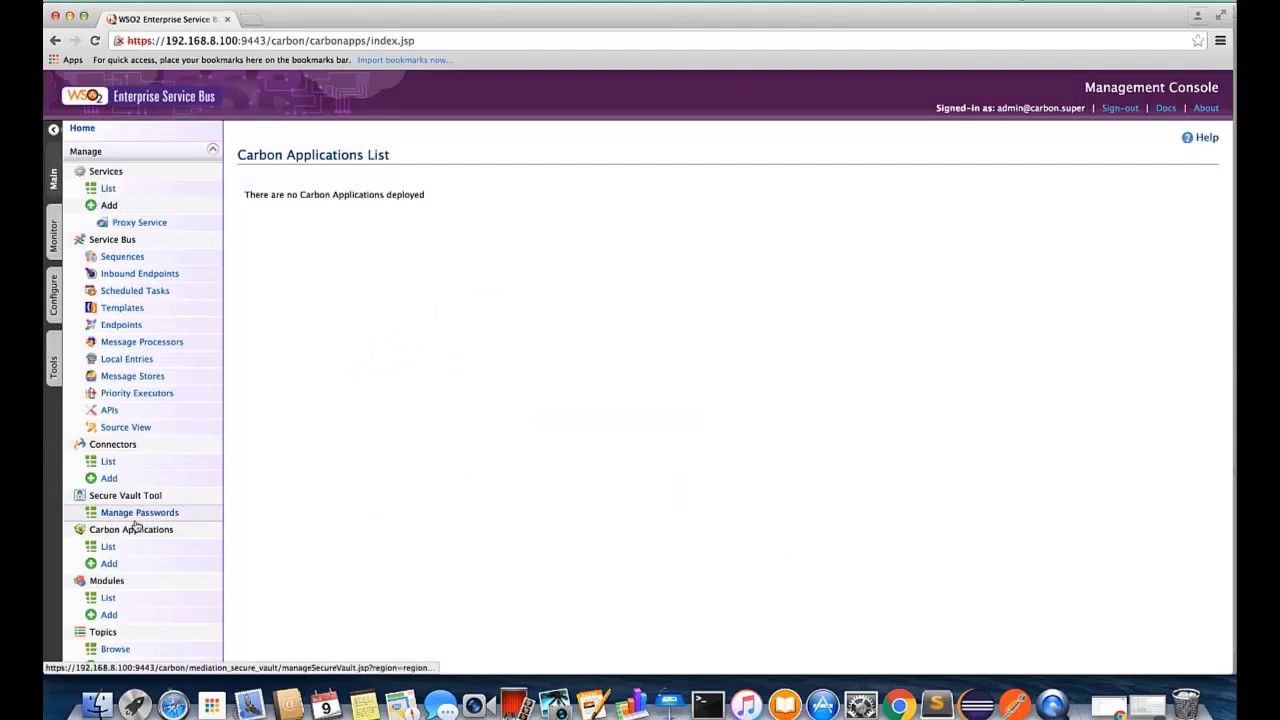
Step: Reload the list of Carbon applications to check the deployment of Composite
left_click(115, 549)
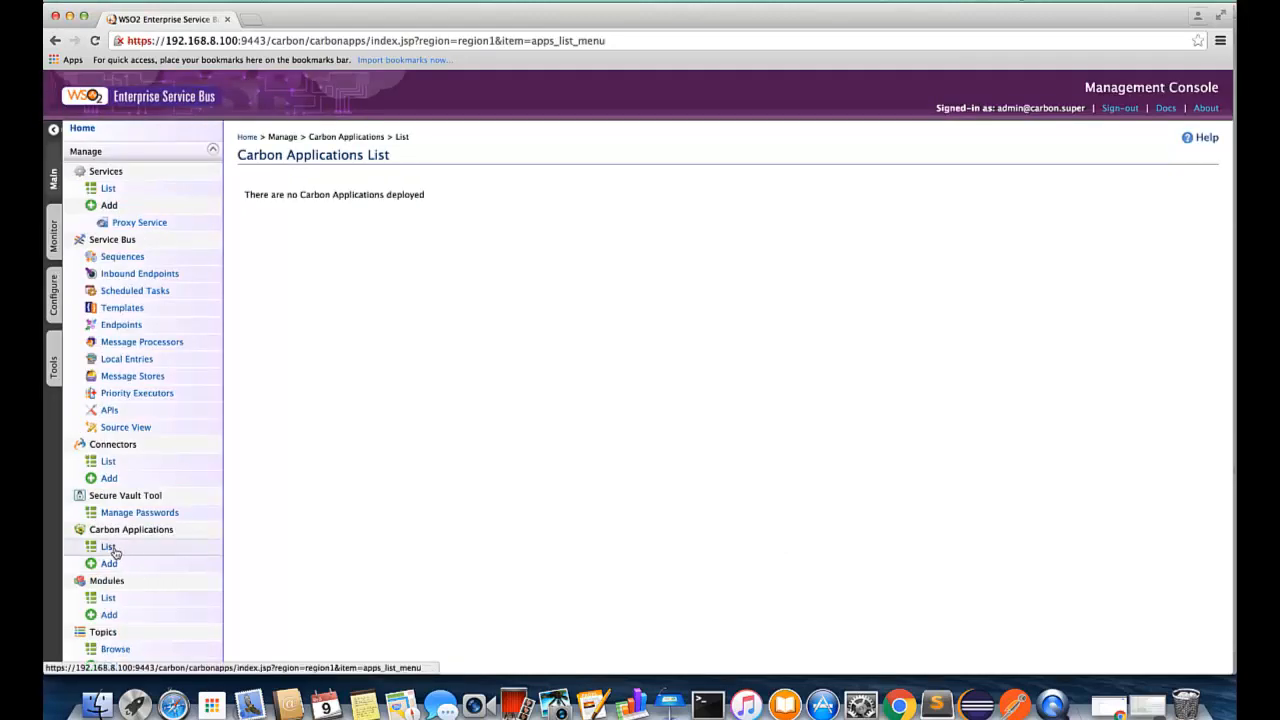
left_click(113, 550)
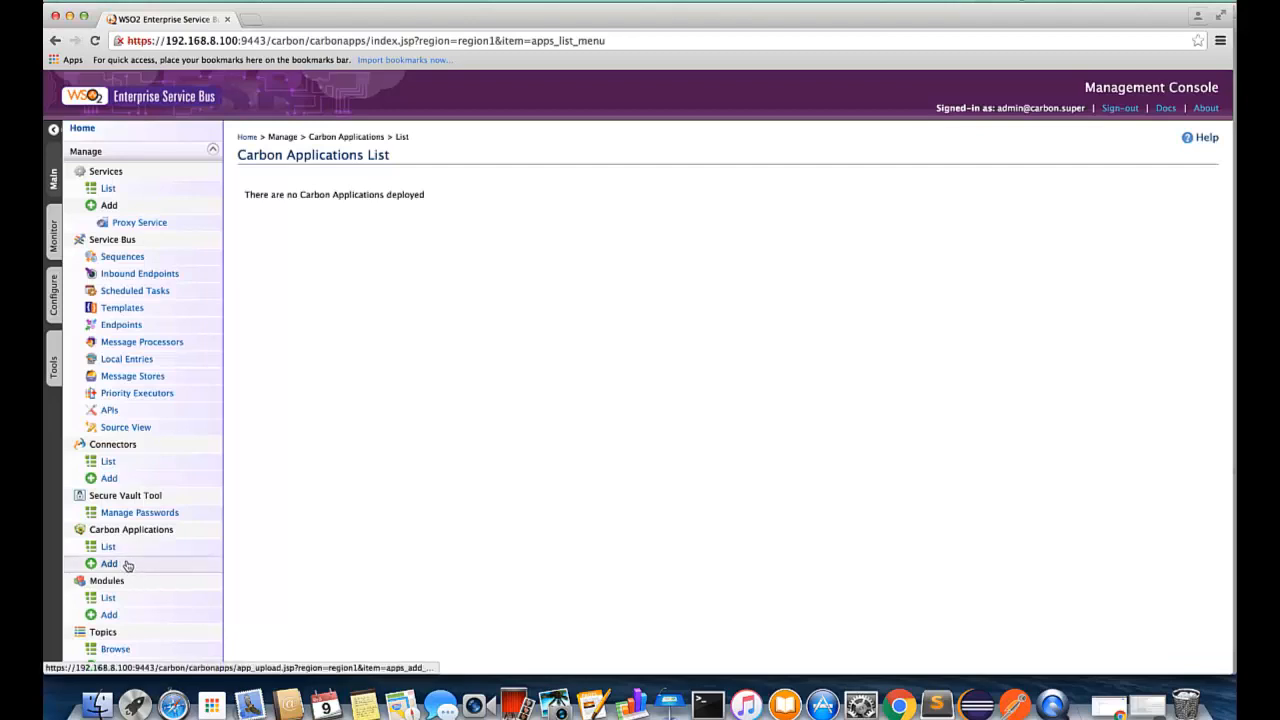
left_click(113, 550)
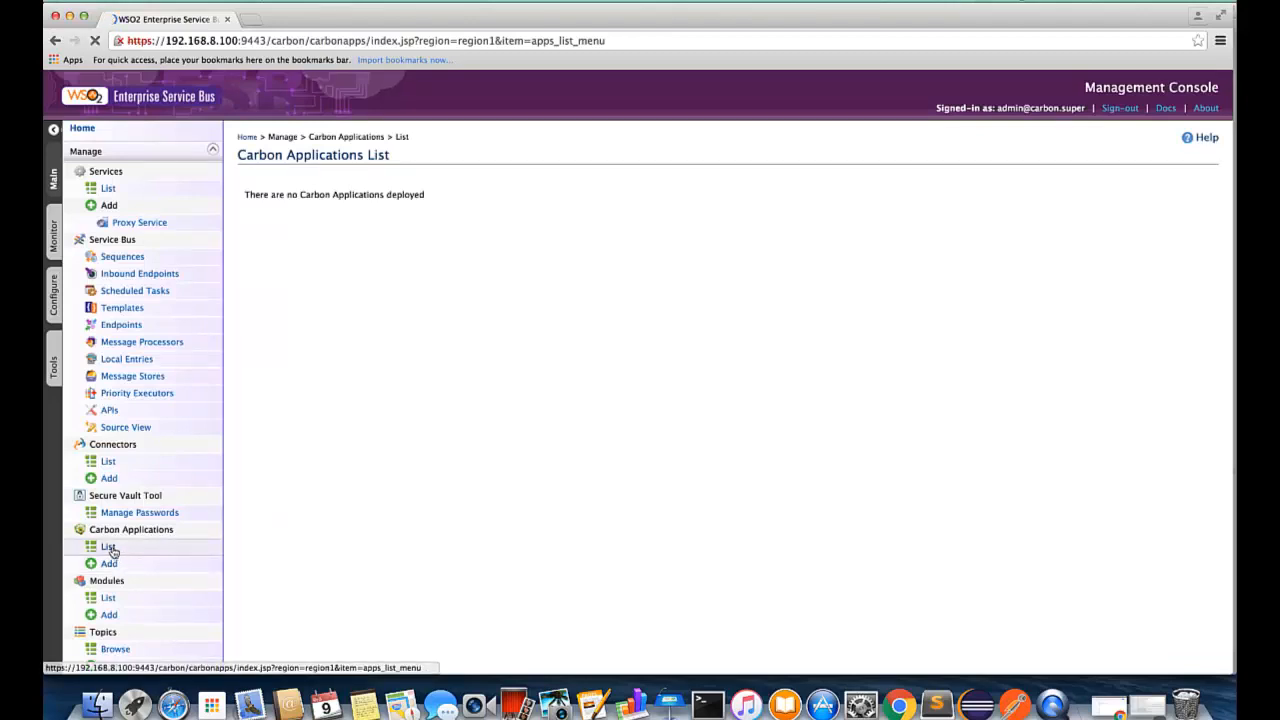
left_click(113, 550)
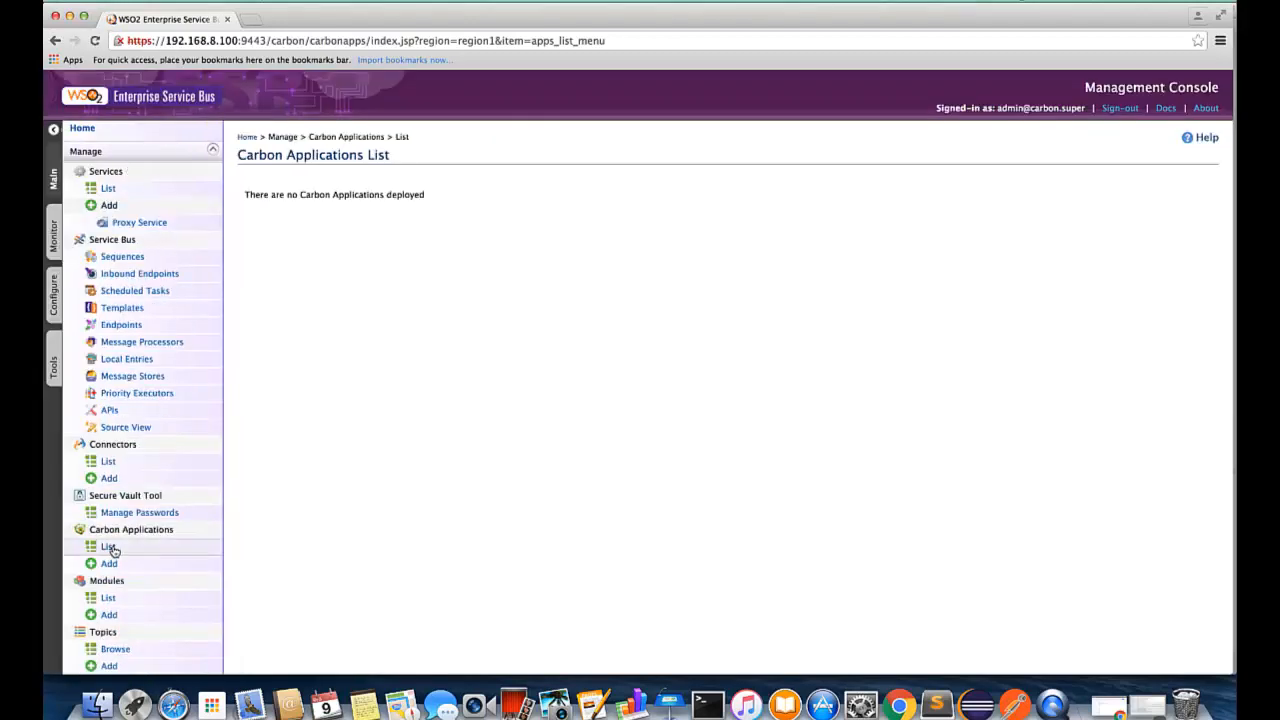
left_click(113, 550)
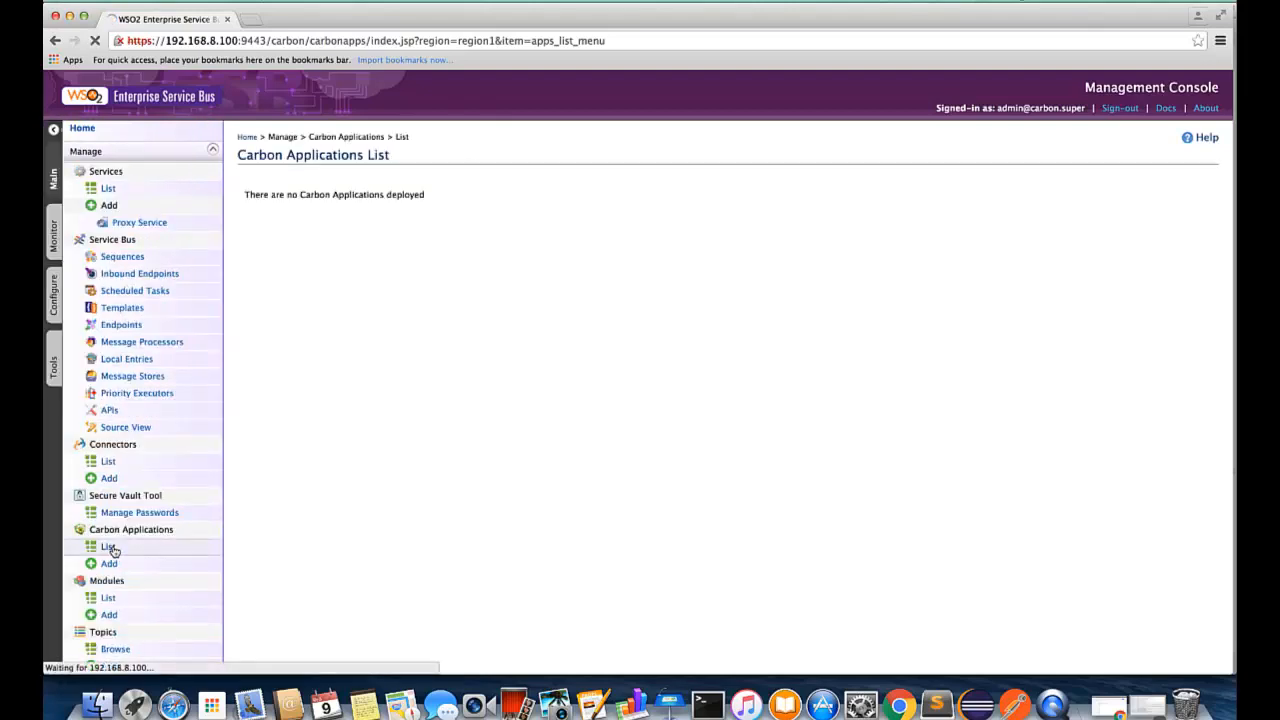
left_click(110, 548)
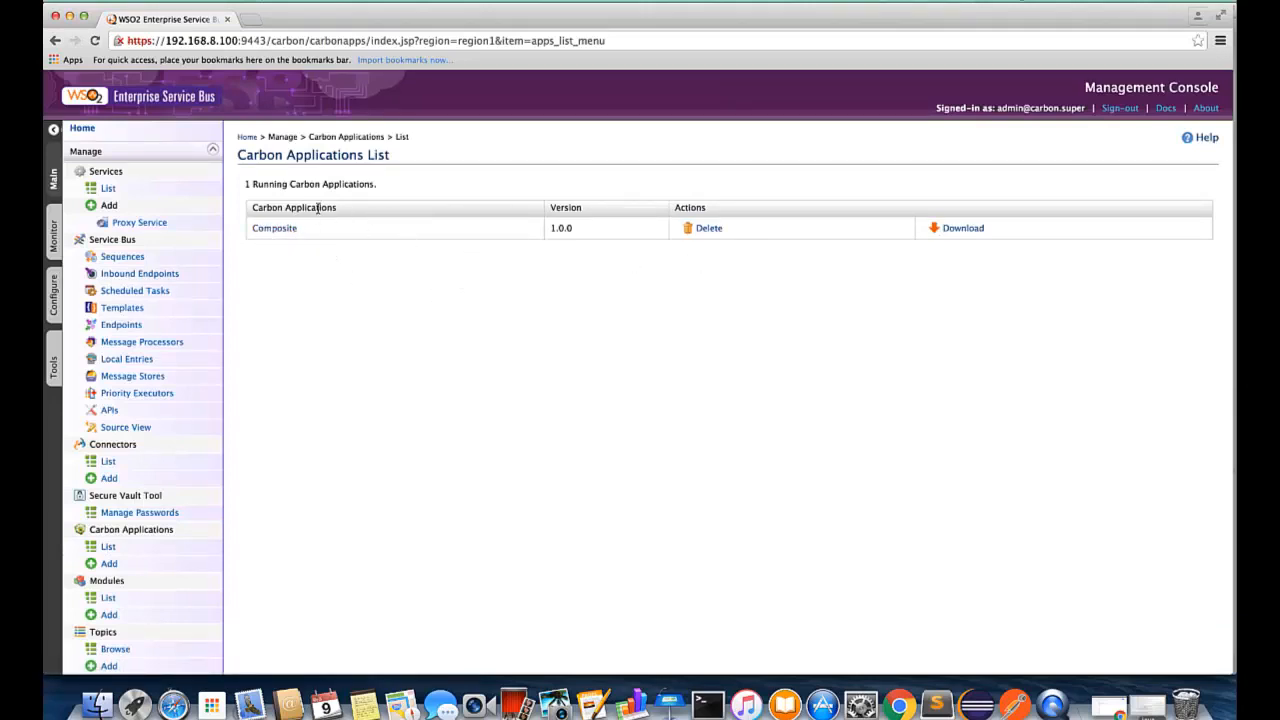
Step: Review the filter source, then and else blocks in the deployed HeaderRouting proxy's source, and leave the editor without saving
left_click(117, 193)
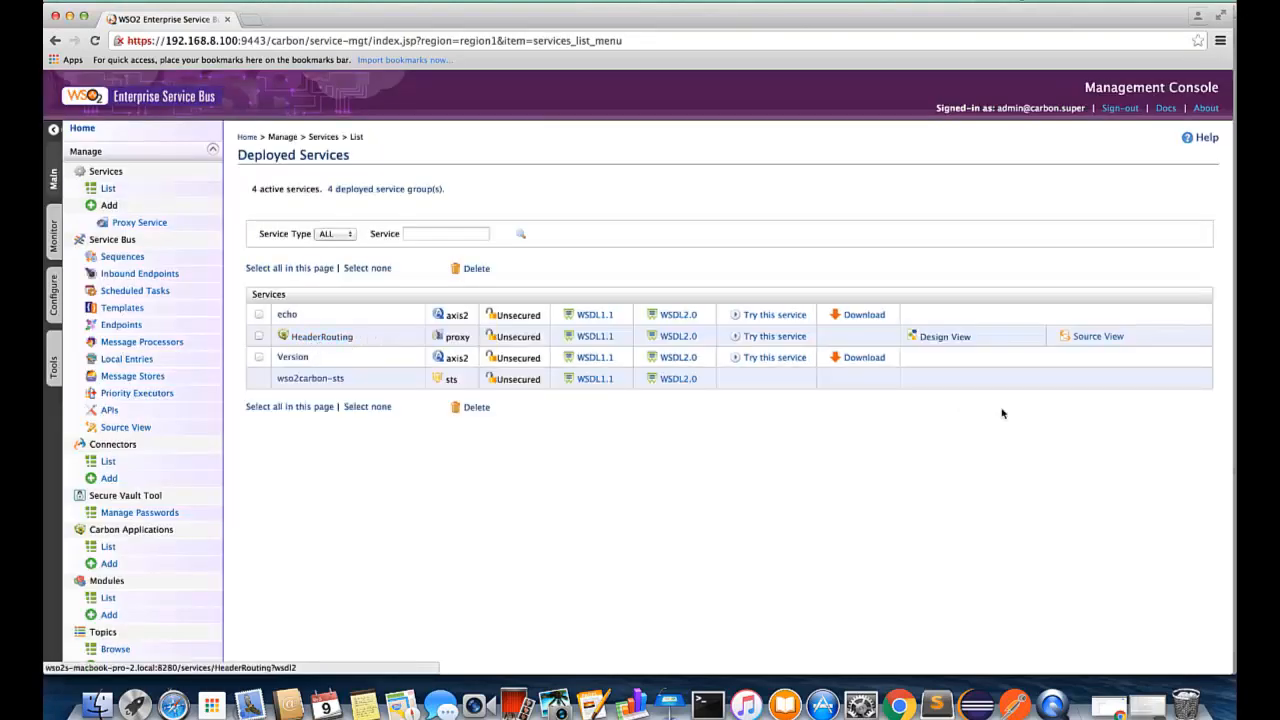
left_click(1104, 338)
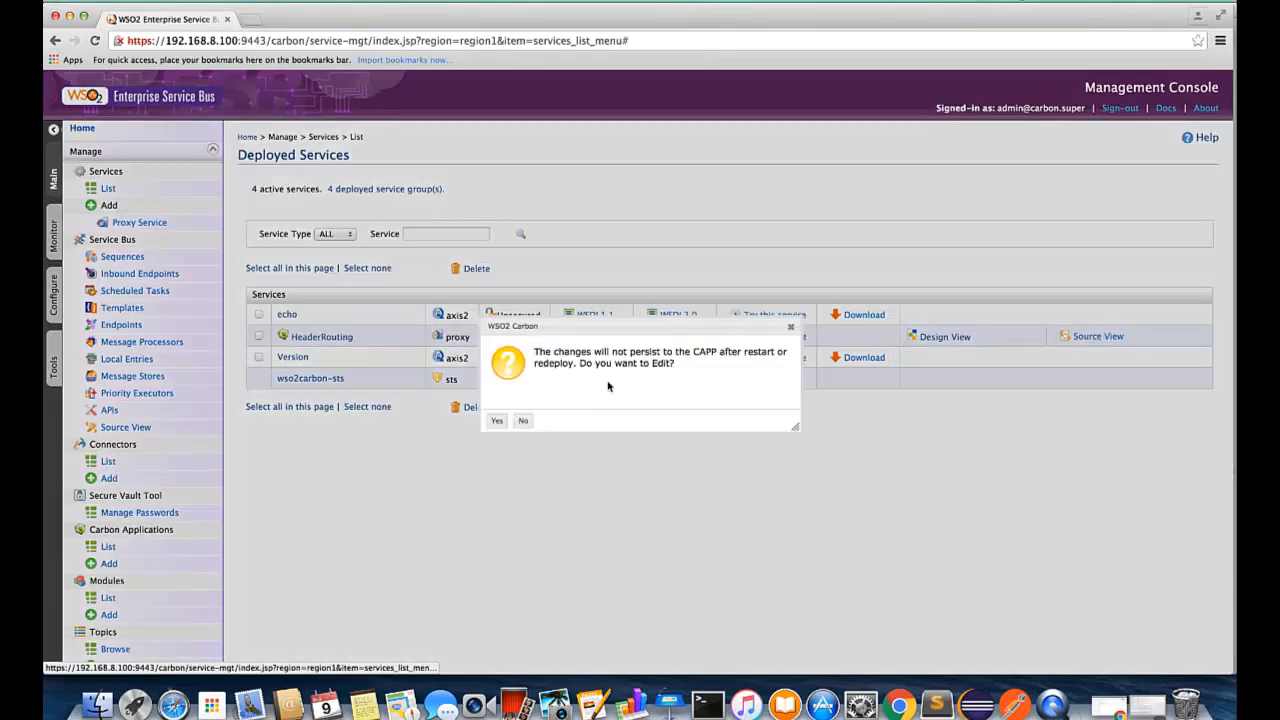
left_click(496, 420)
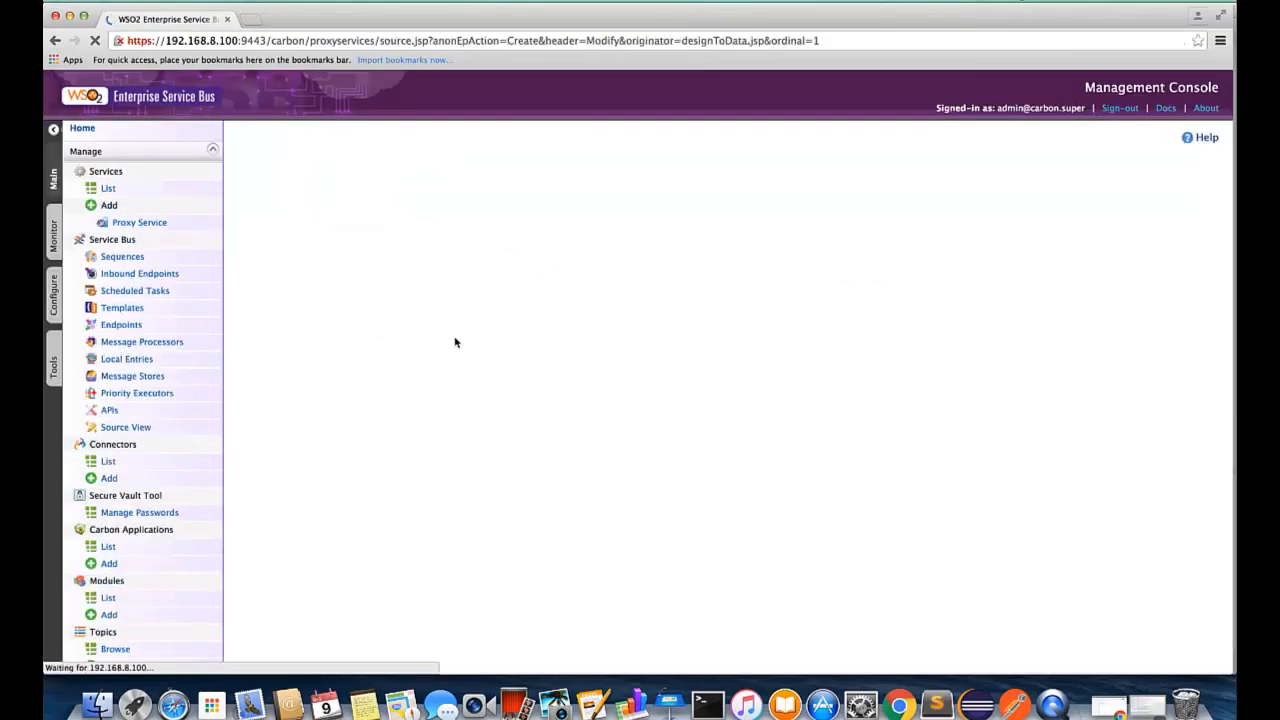
scroll(411, 345, "down", 2)
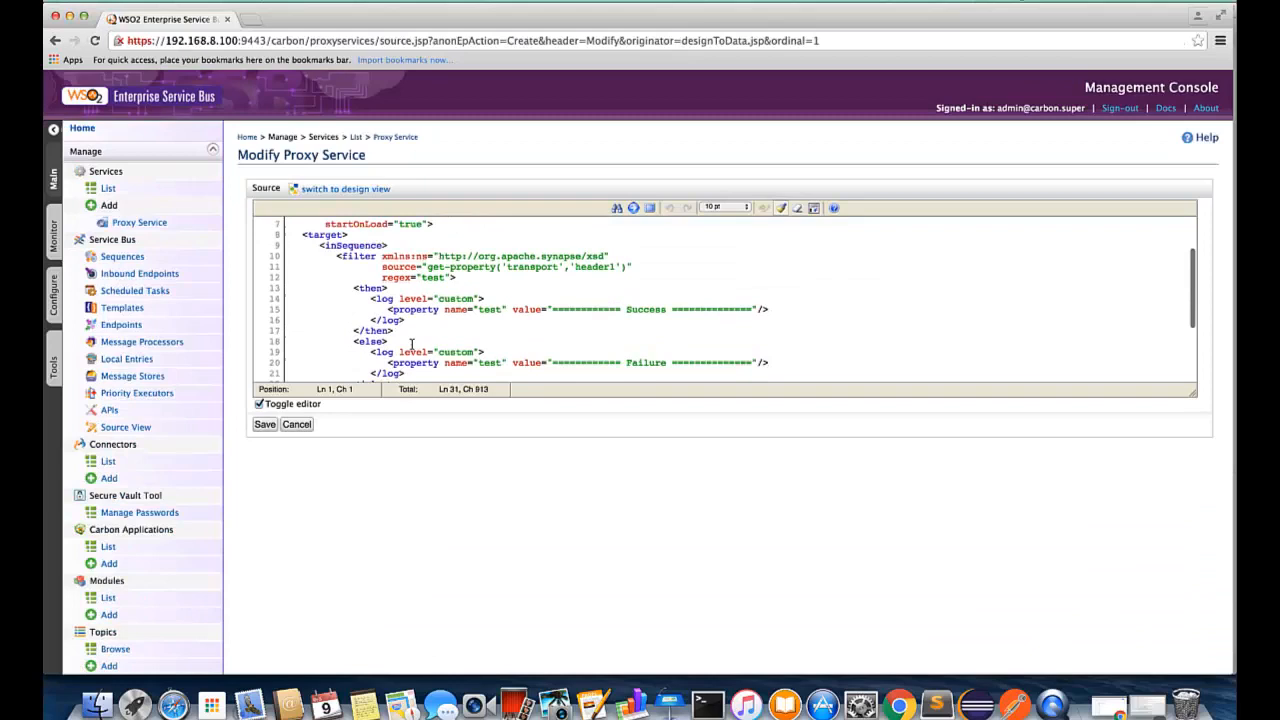
left_click(381, 266)
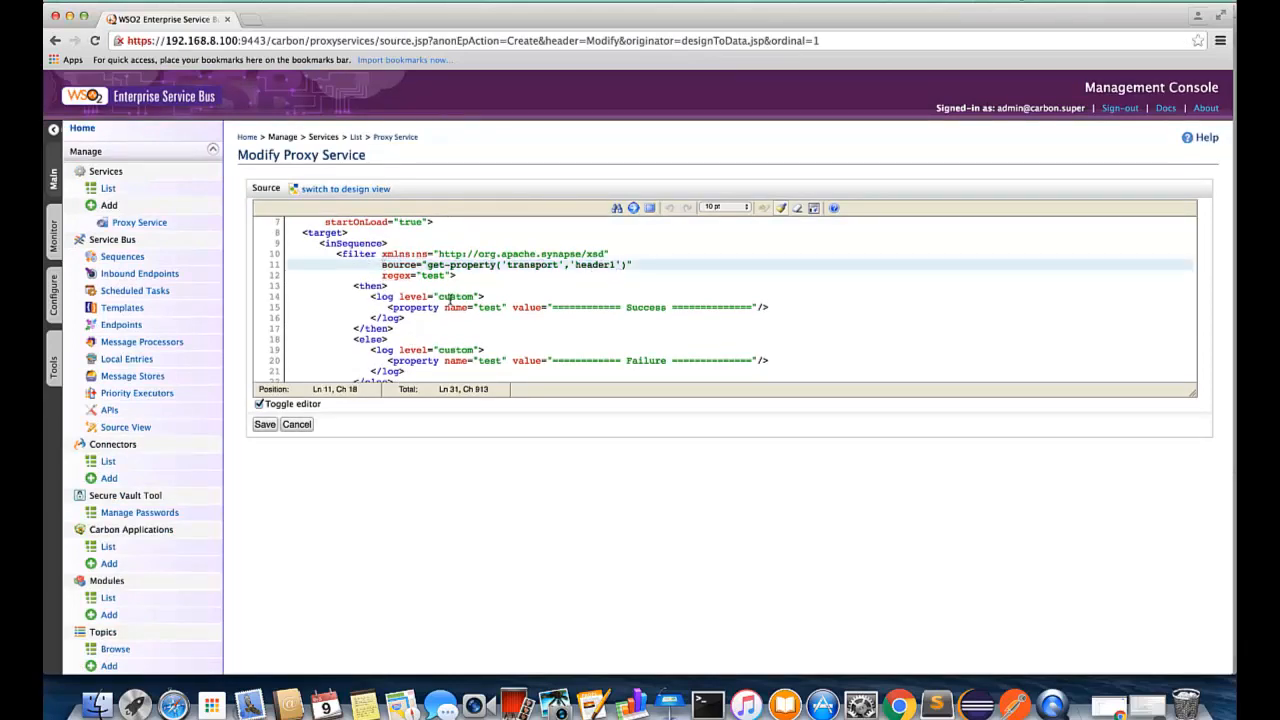
left_click_drag(357, 287, 394, 328)
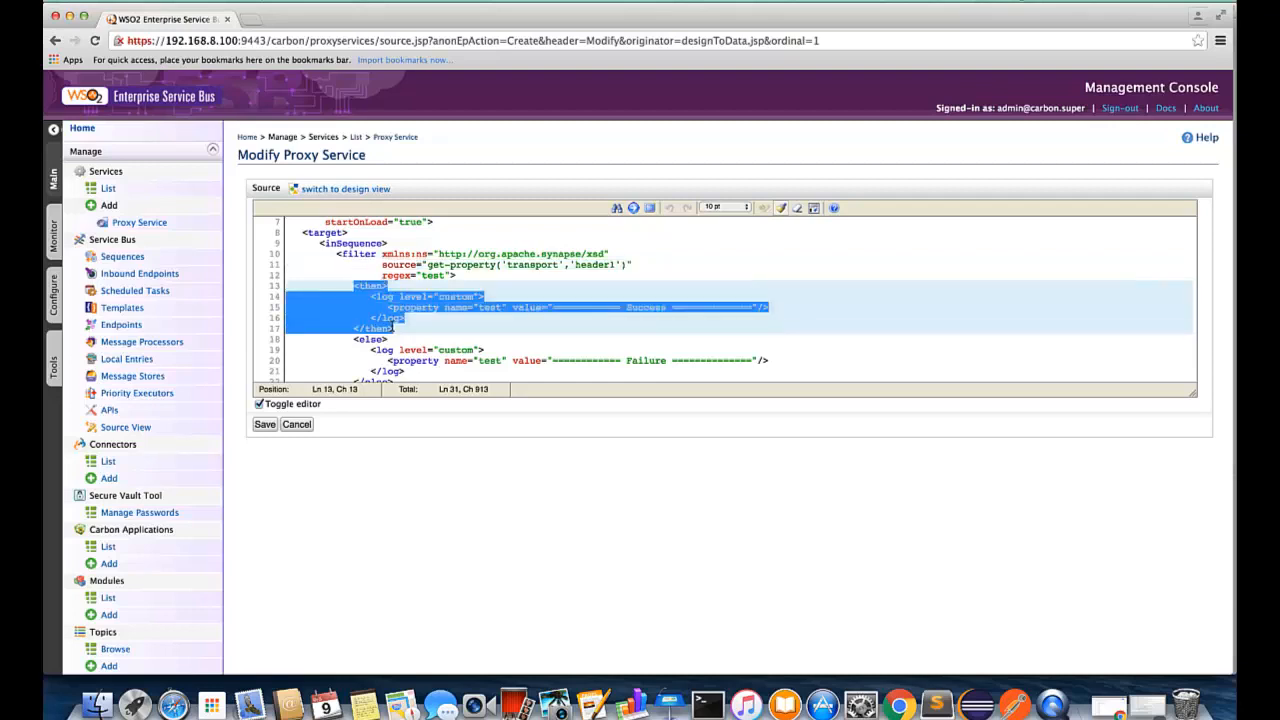
scroll(592, 330, "down", 1)
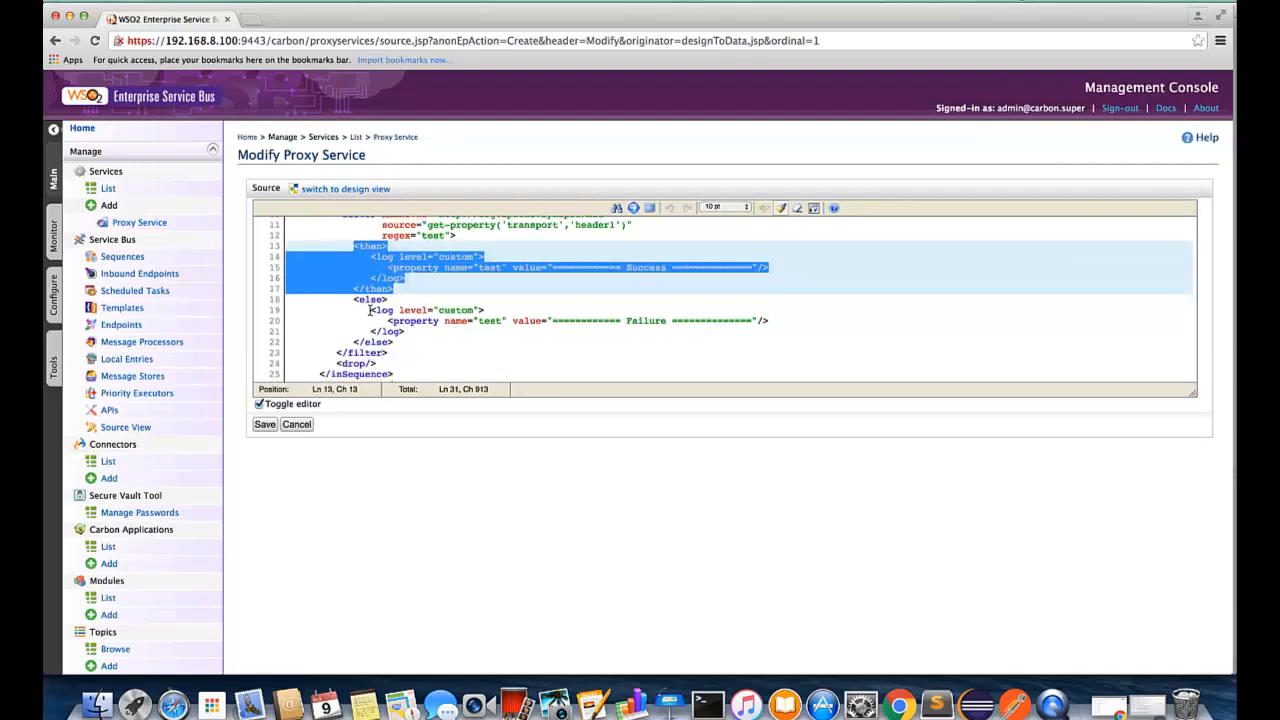
left_click(298, 425)
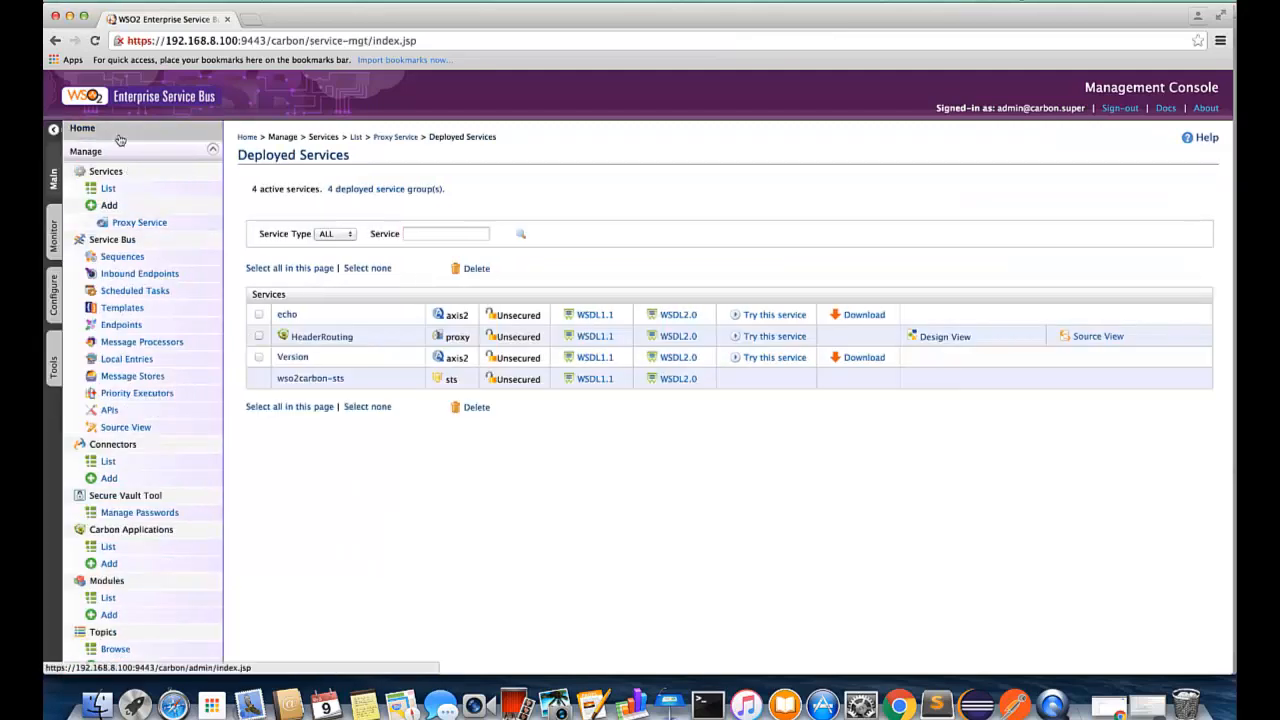
Step: Copy the HTTP endpoint URL from the HeaderRouting service's dashboard
left_click(118, 193)
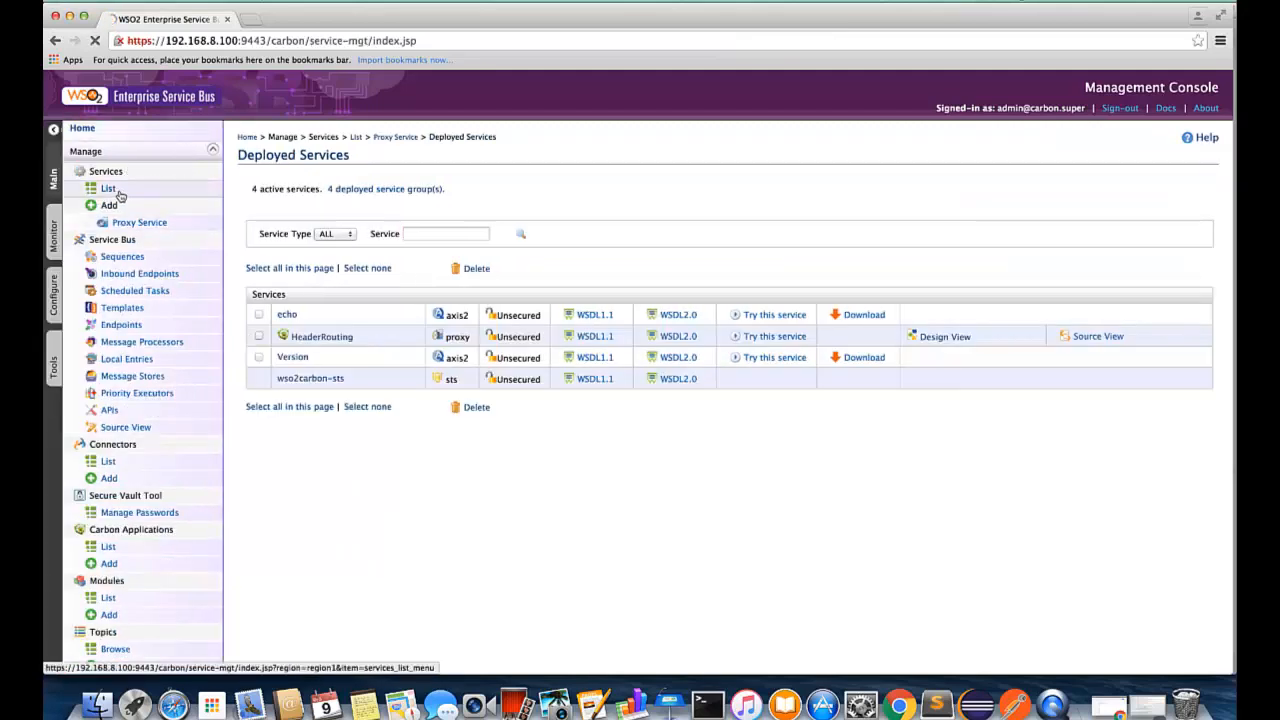
left_click(330, 340)
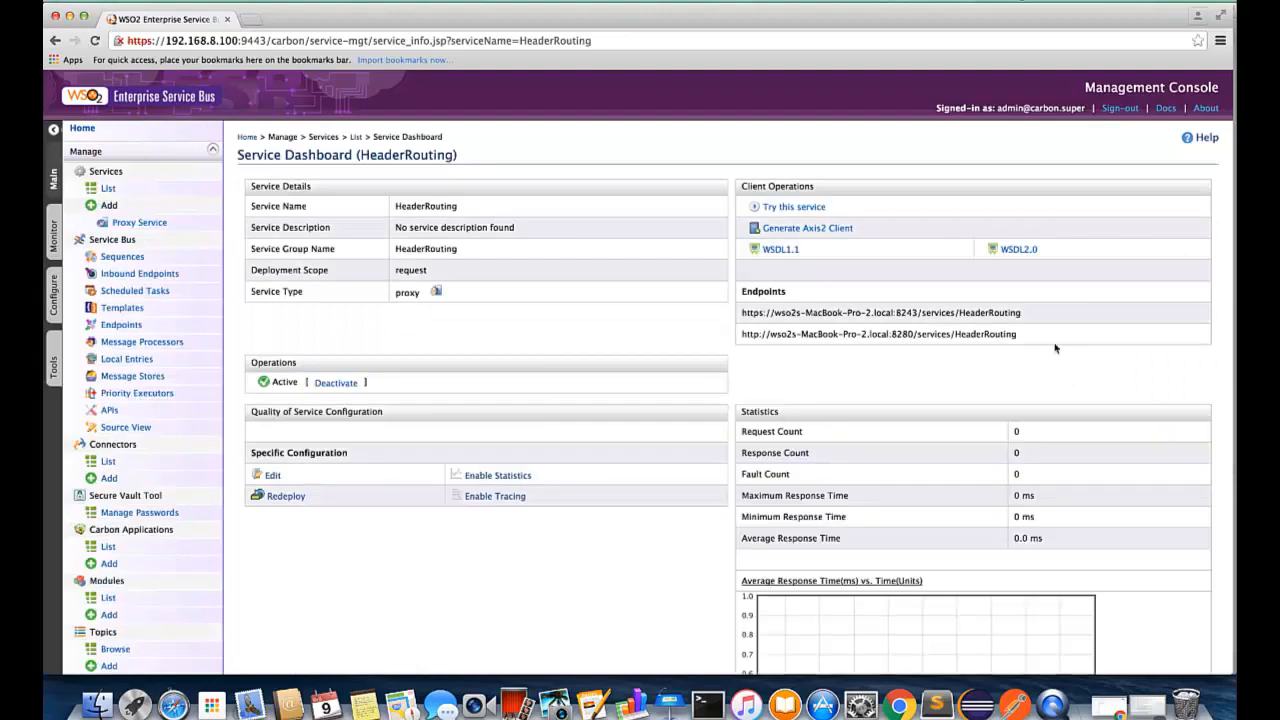
left_click_drag(1017, 334, 745, 328)
key("super+c")
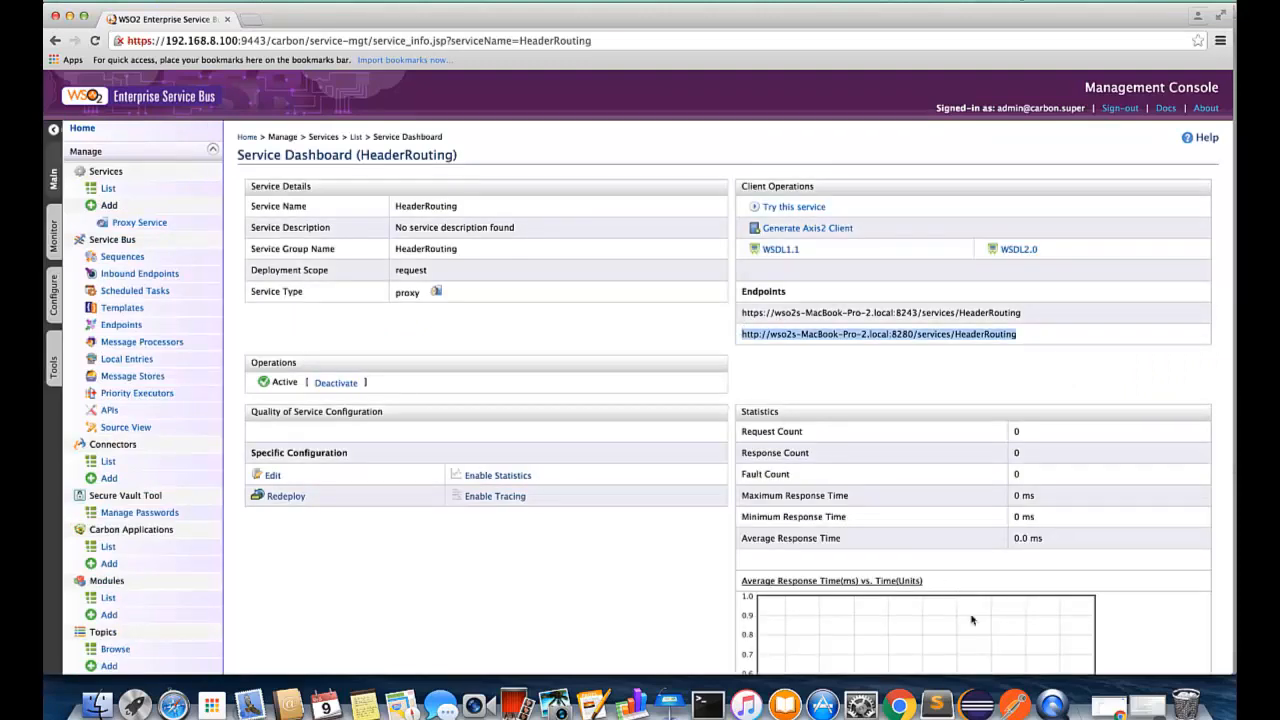
left_click(1015, 705)
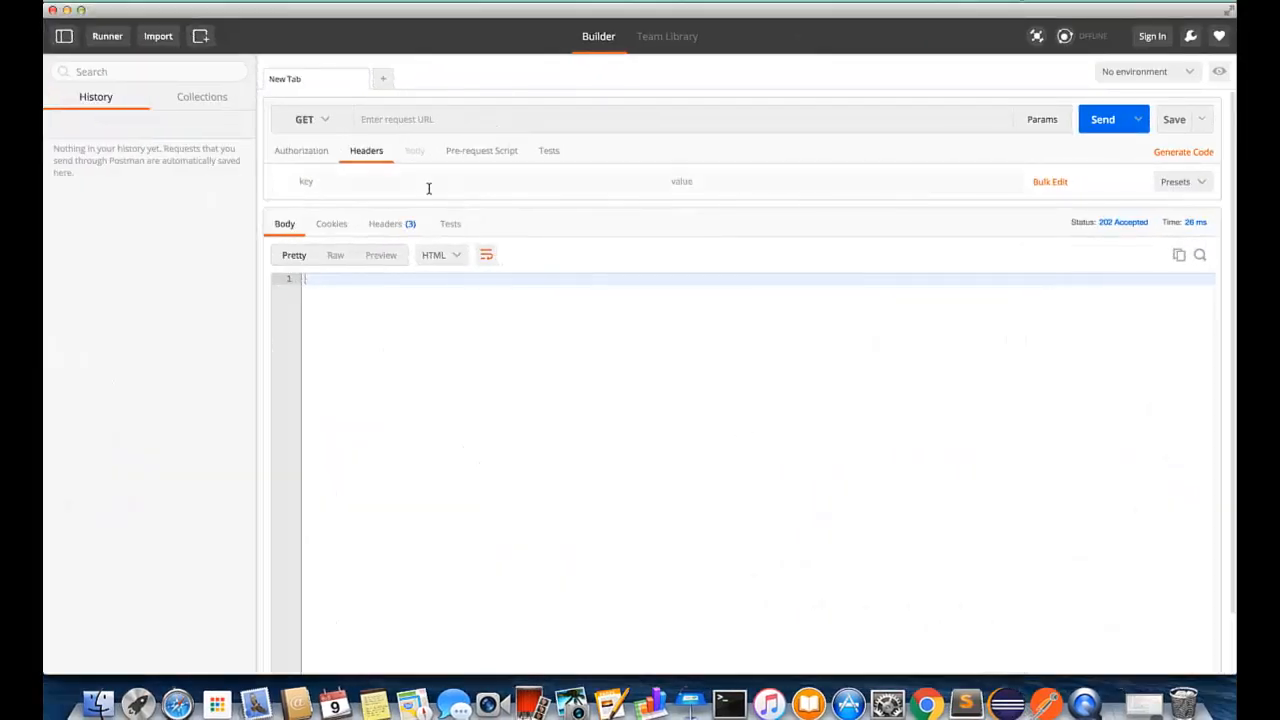
left_click(414, 118)
key("super+v")
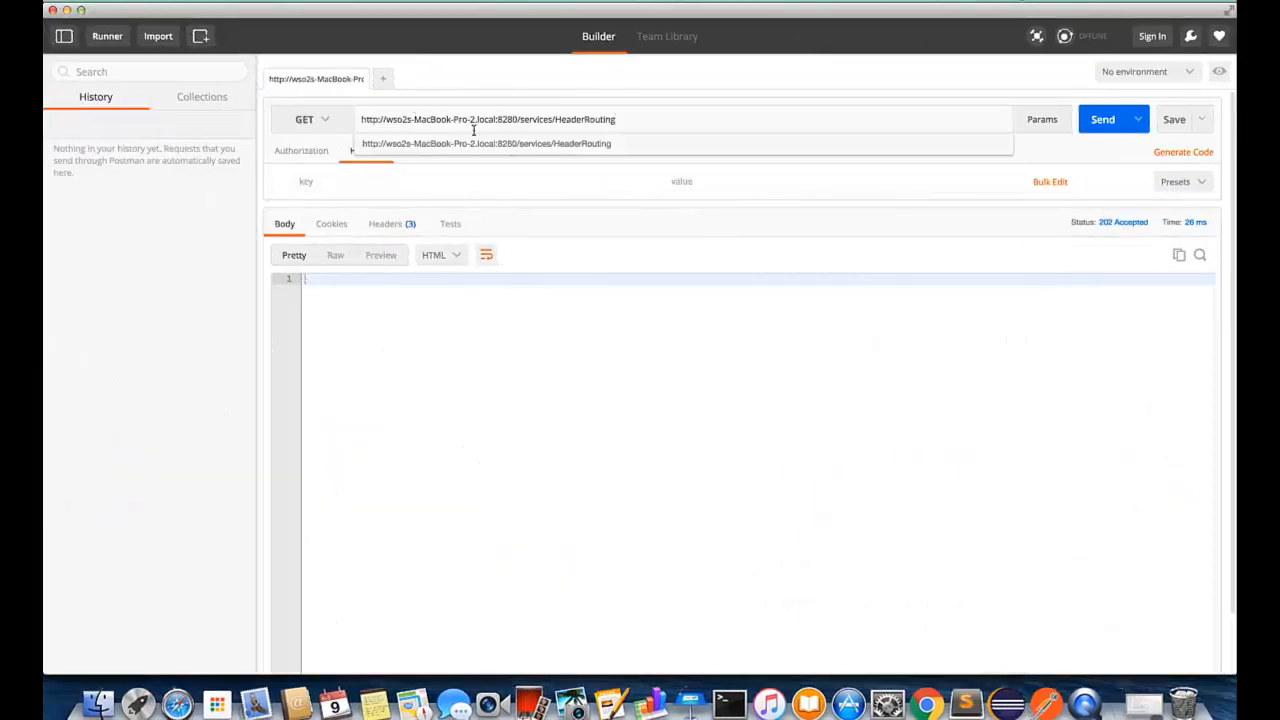
Step: Add the request header header1 with the value test and send the GET request to the HeaderRouting service
left_click(686, 328)
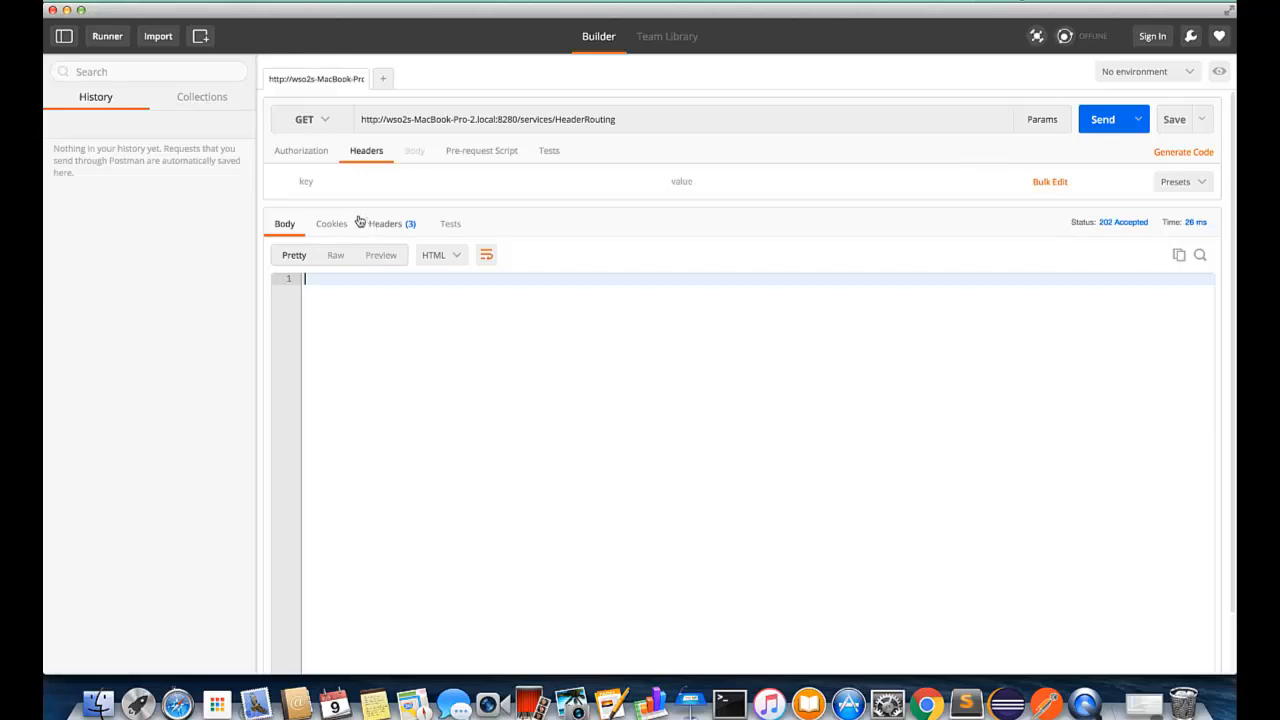
left_click(329, 181)
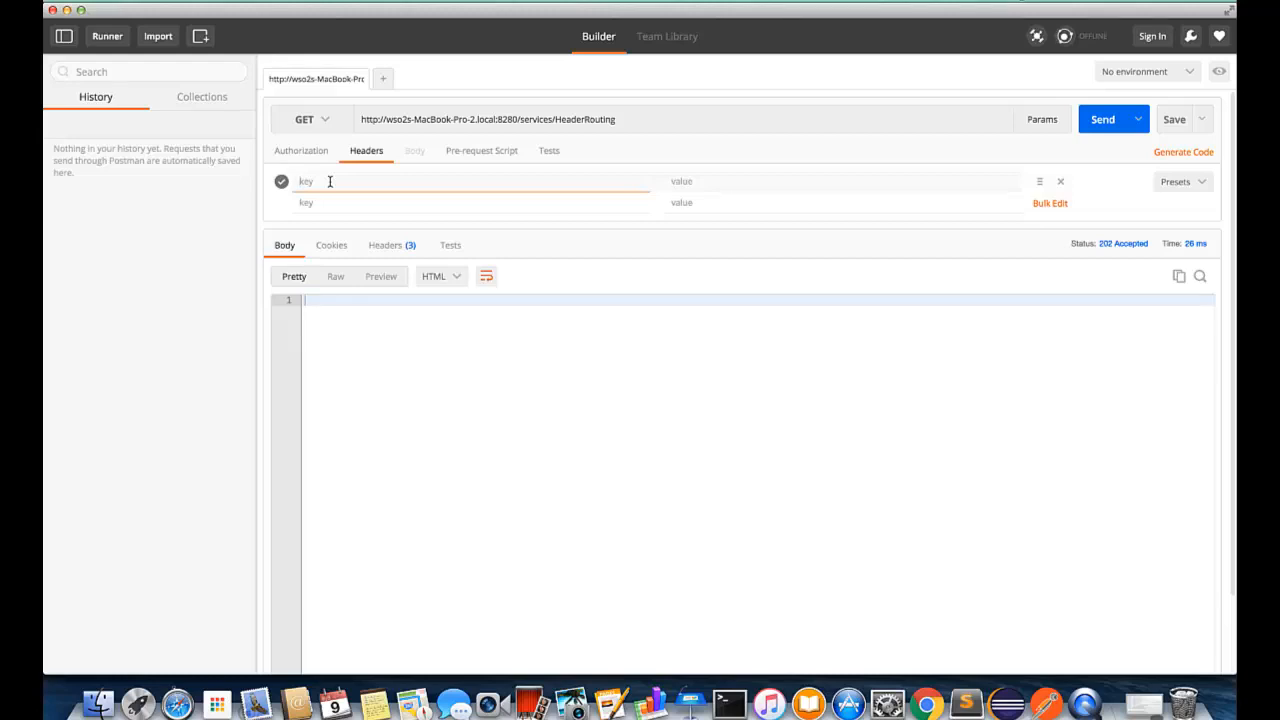
type("her")
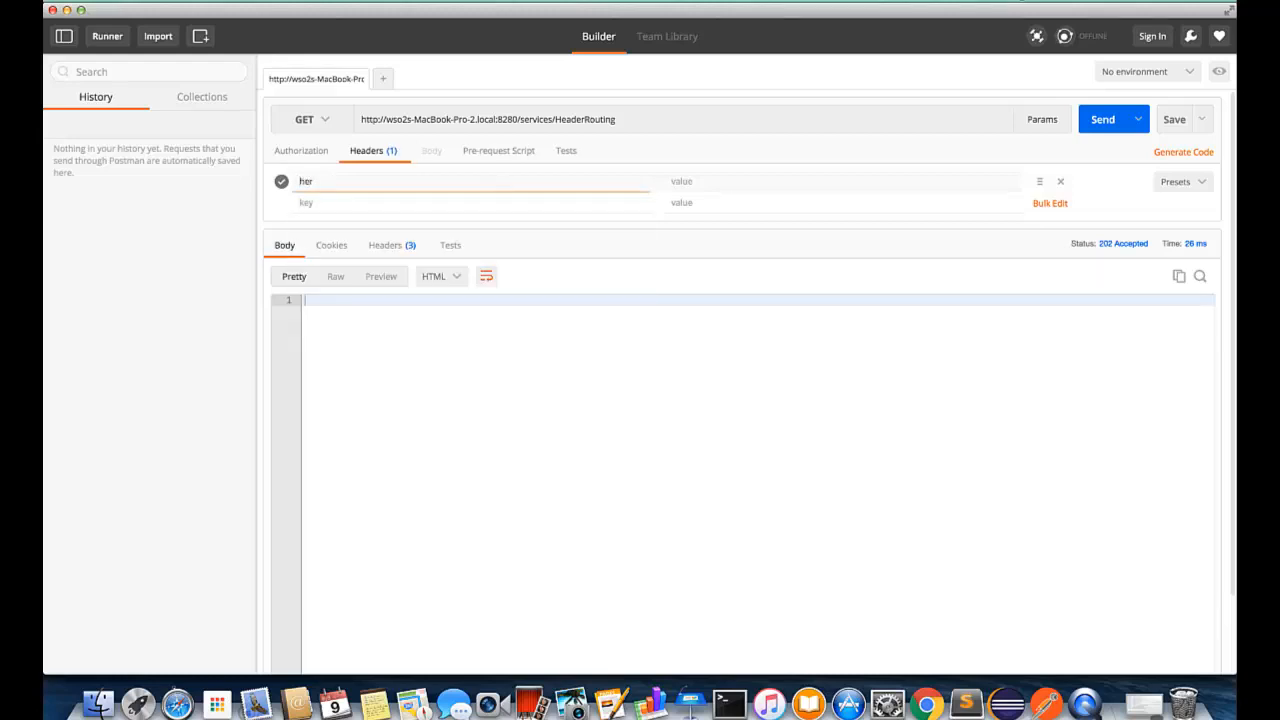
key("BackSpace")
type("ader1")
left_click(724, 179)
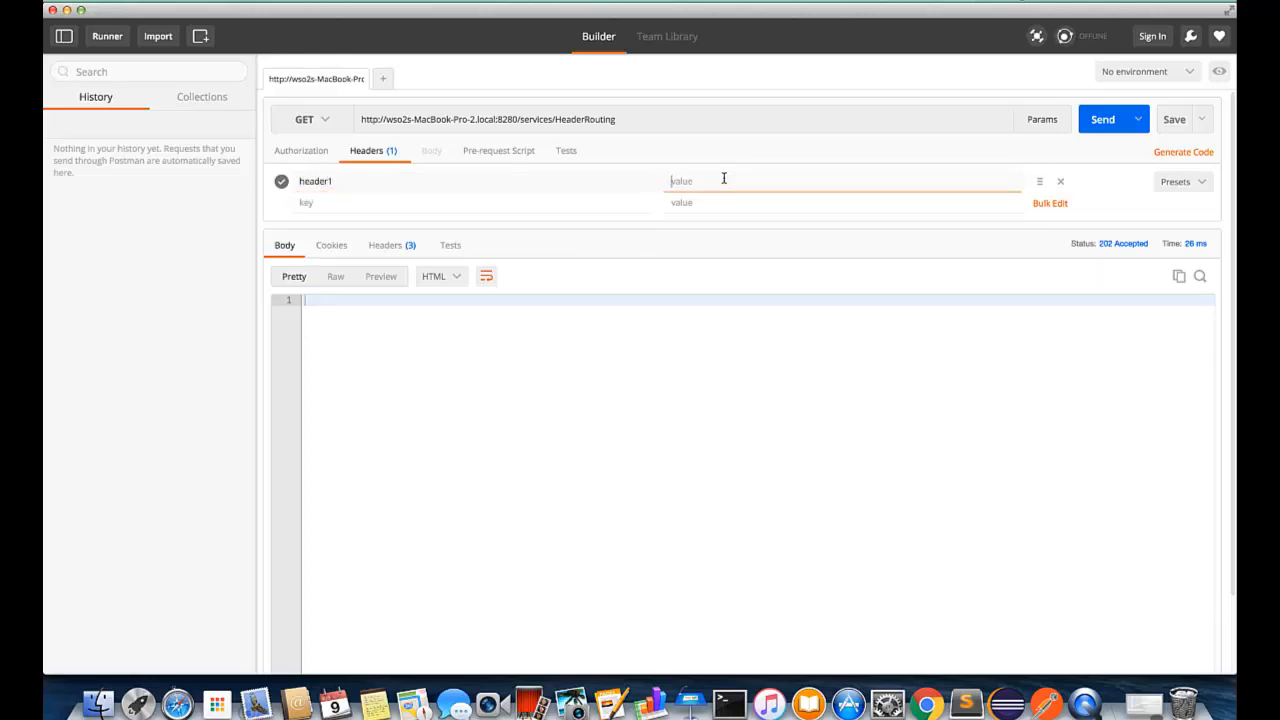
type("test")
left_click(911, 308)
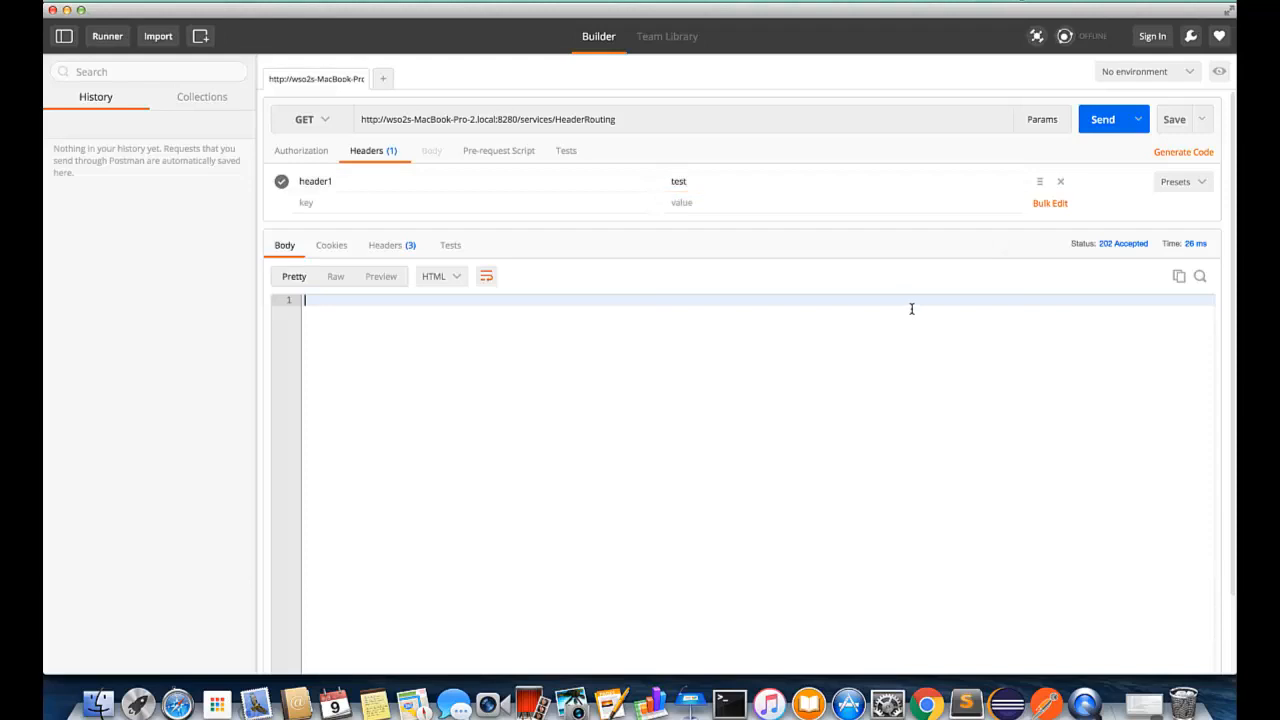
left_click(1103, 120)
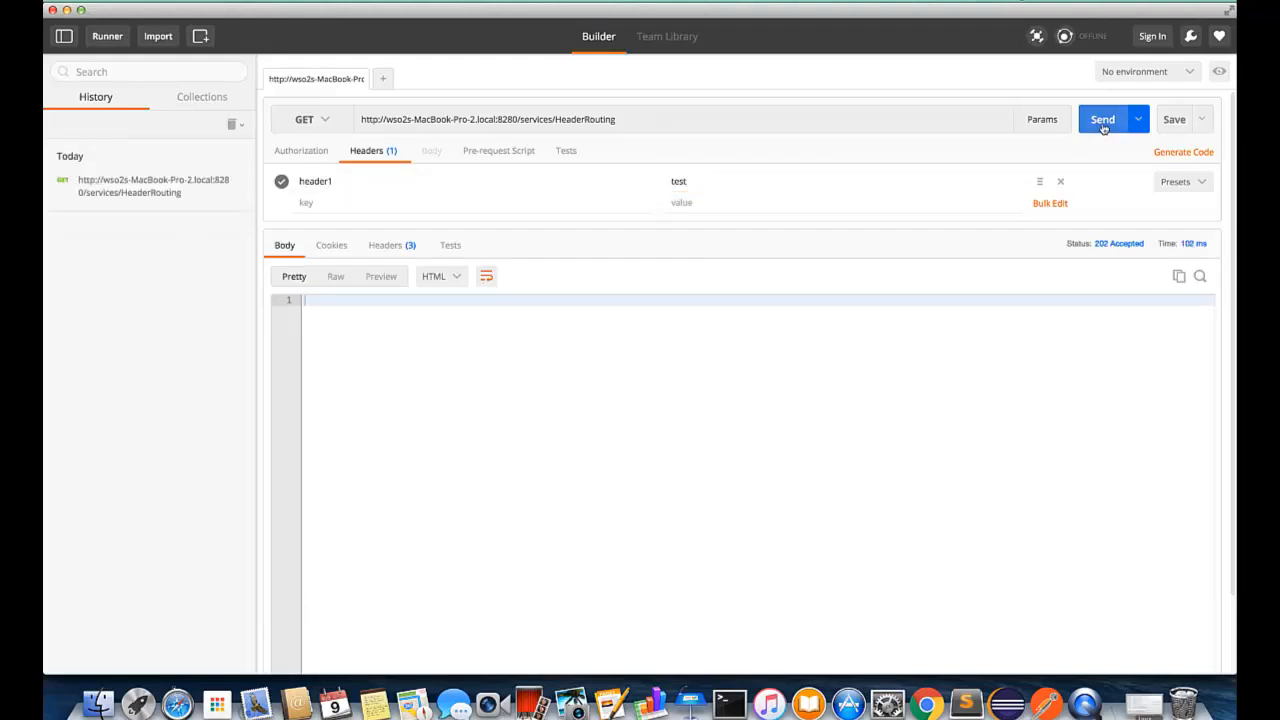
Step: Switch to Terminal and check the LogMediator entry written to the WSO2 ESB log by the header1 = test request
left_click(730, 703)
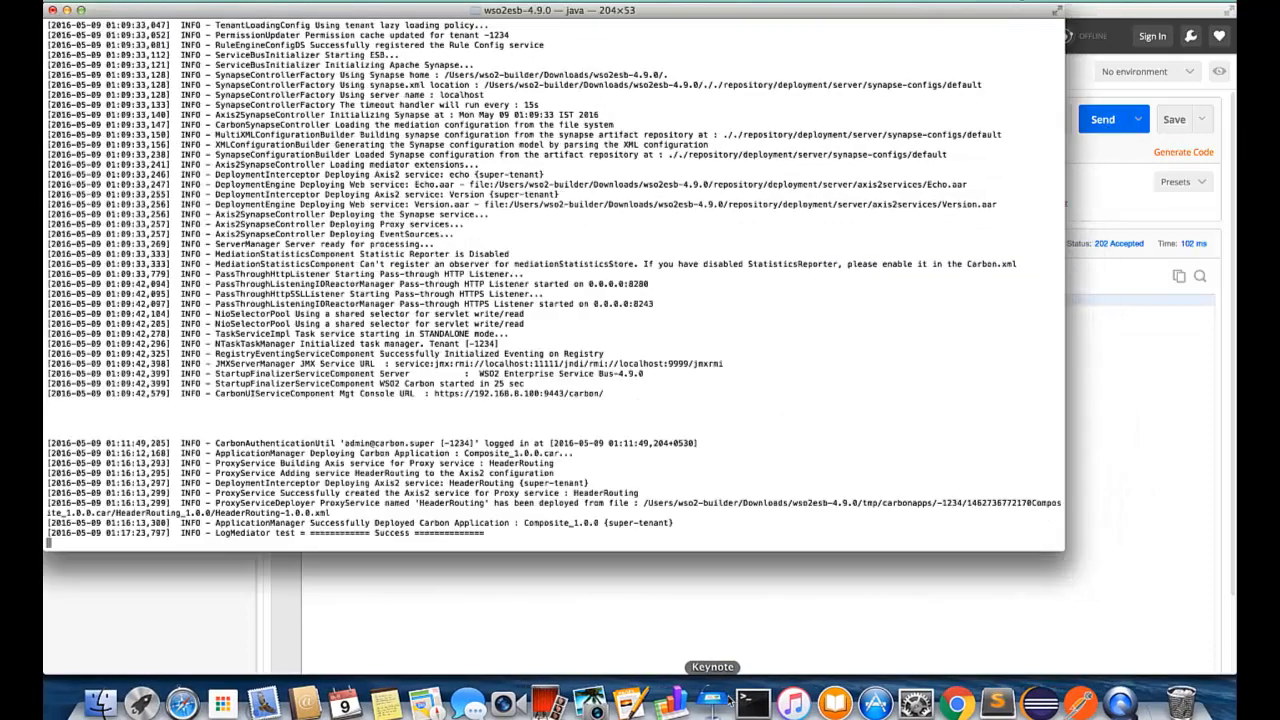
left_click_drag(488, 535, 215, 533)
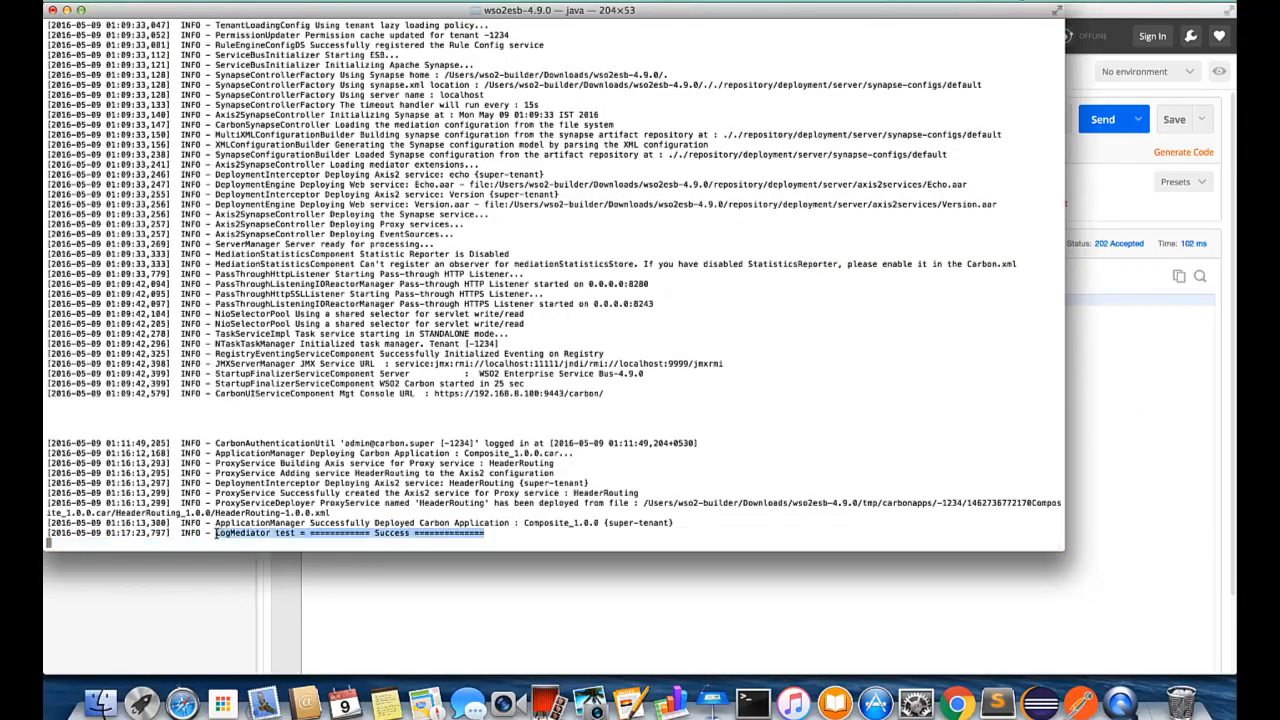
left_click(494, 531)
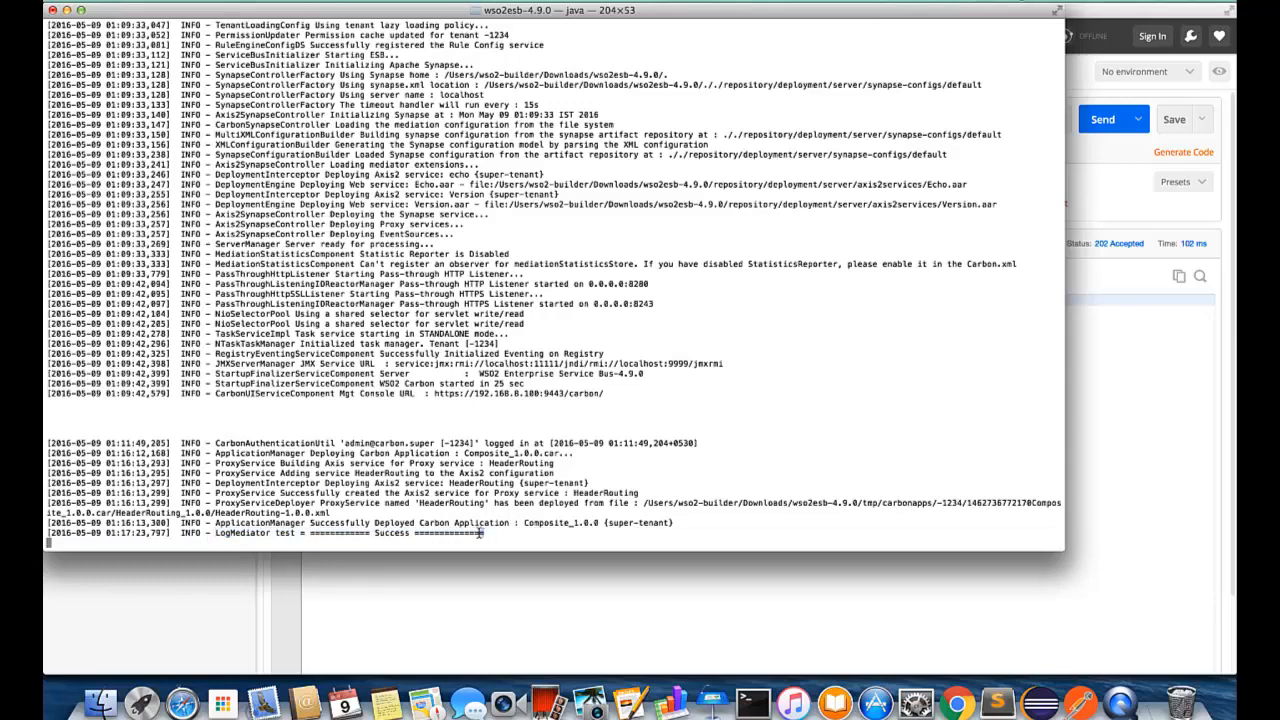
left_click_drag(483, 533, 216, 534)
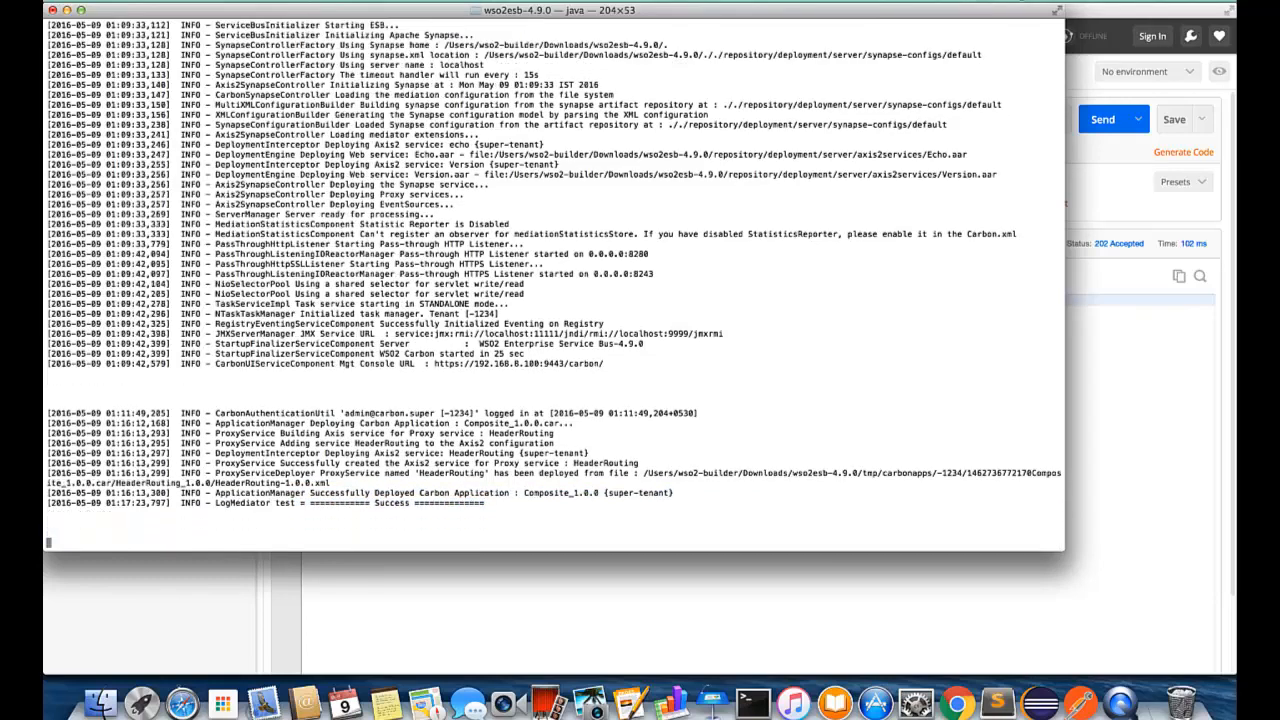
Step: Return to Postman, change the header1 value to asdasasdas and resend the request
left_click(1116, 431)
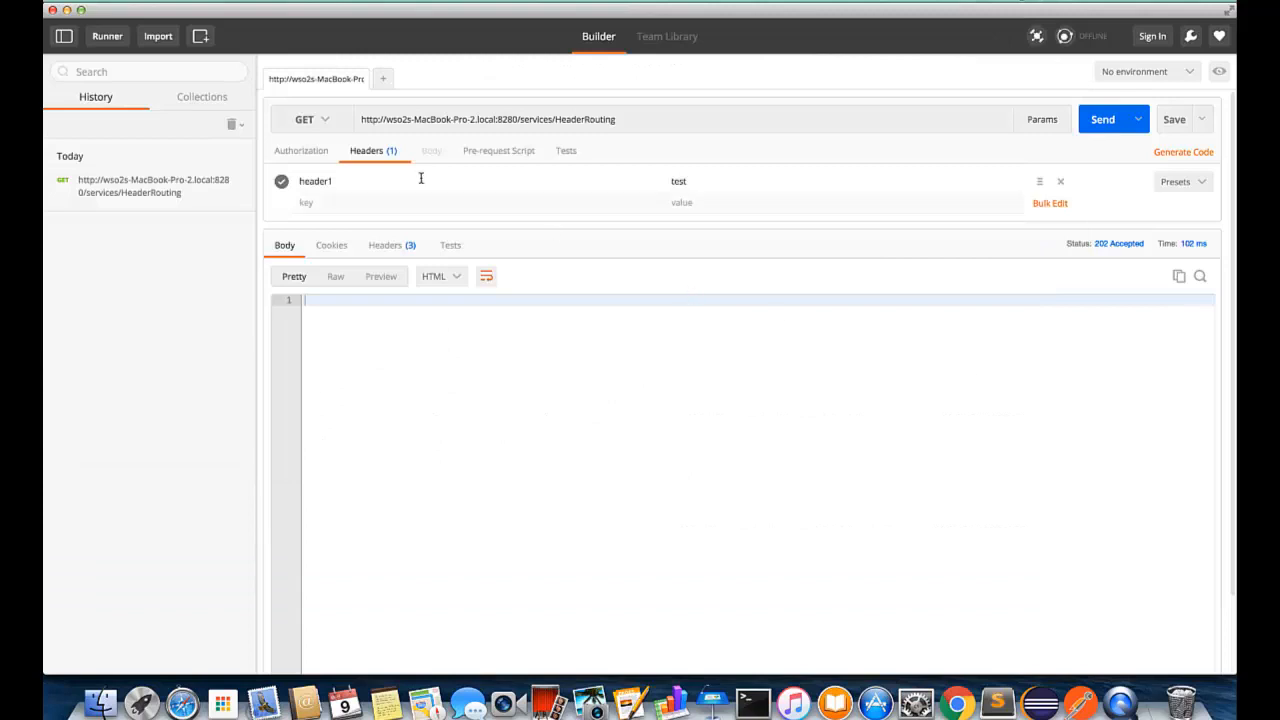
left_click_drag(731, 181, 653, 184)
type("asdasasdas")
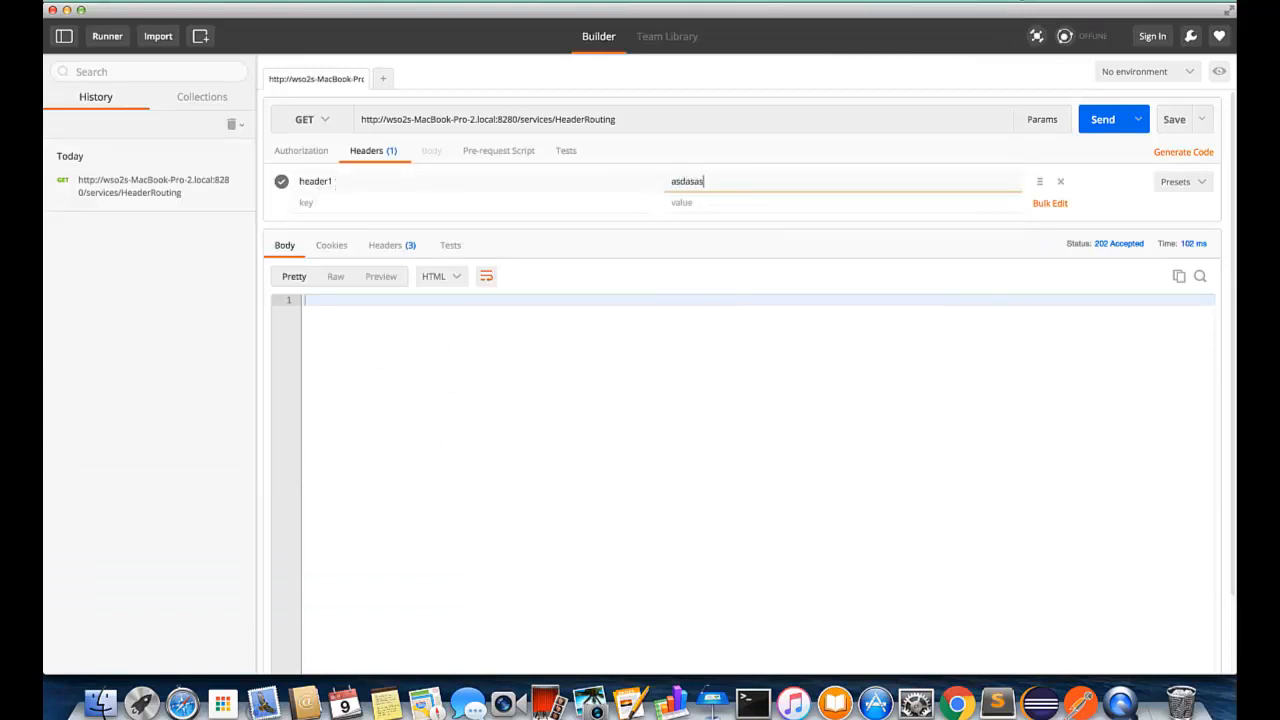
left_click(1103, 124)
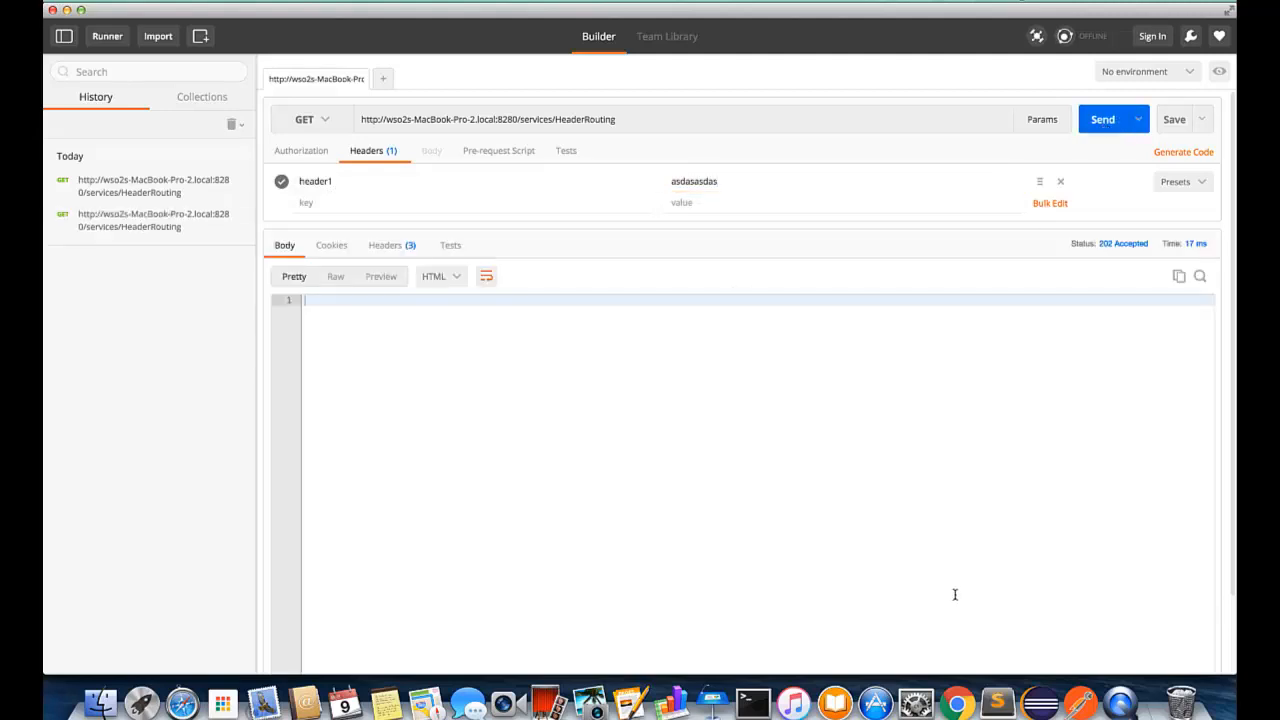
Step: Switch to Terminal and check the newest LogMediator entry, logged for the asdasasdas header value
left_click(755, 704)
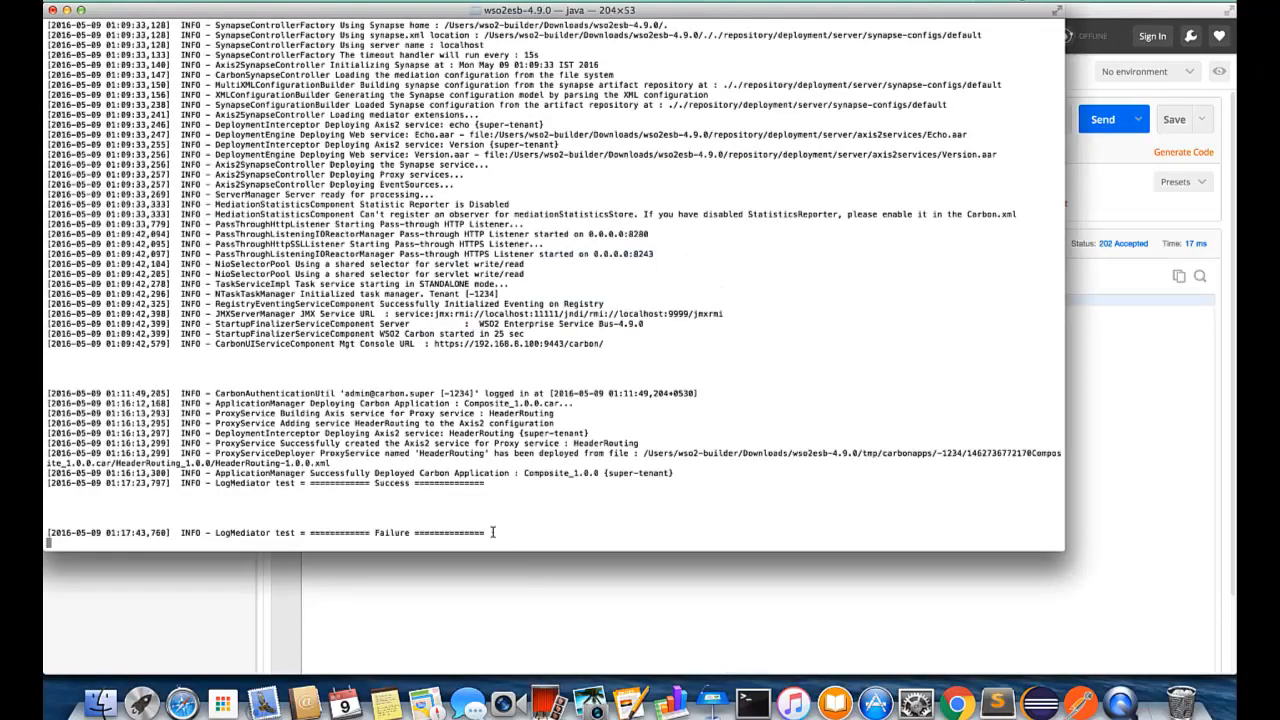
left_click_drag(484, 533, 182, 535)
left_click(687, 460)
key("Return")
Step: Switch to Eclipse to view the HeaderRouting proxy's filter and log mediators in the design diagram
left_click(1038, 706)
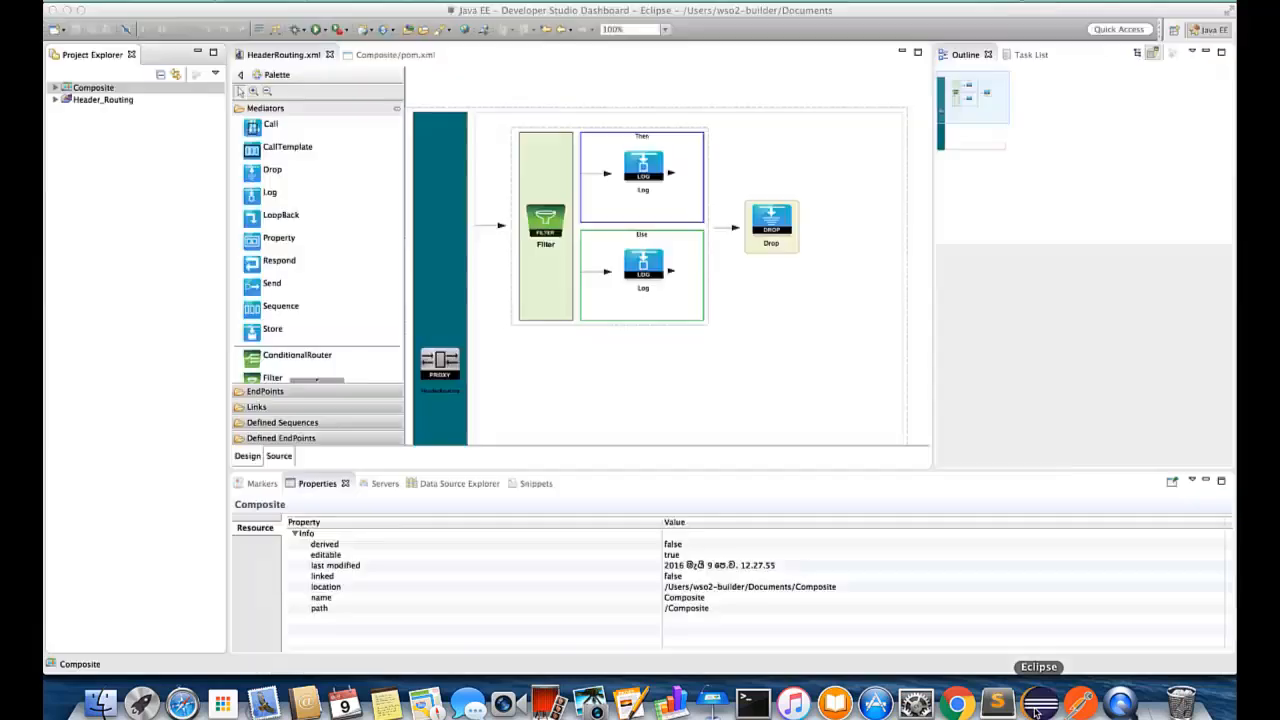